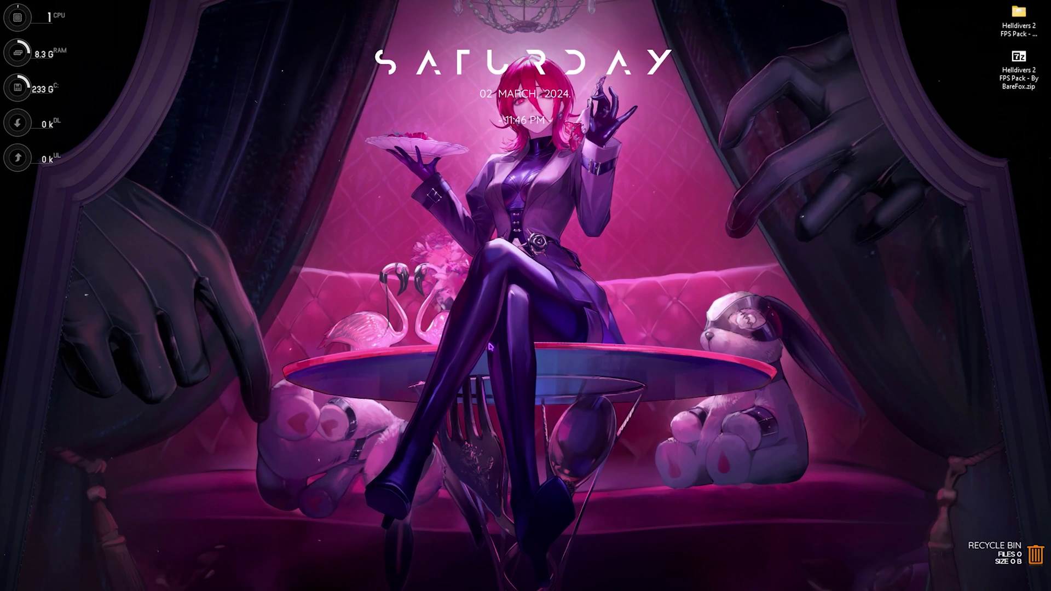
Open Steam and browse the local files of HELLDIVERS 2 from the library
key("super")
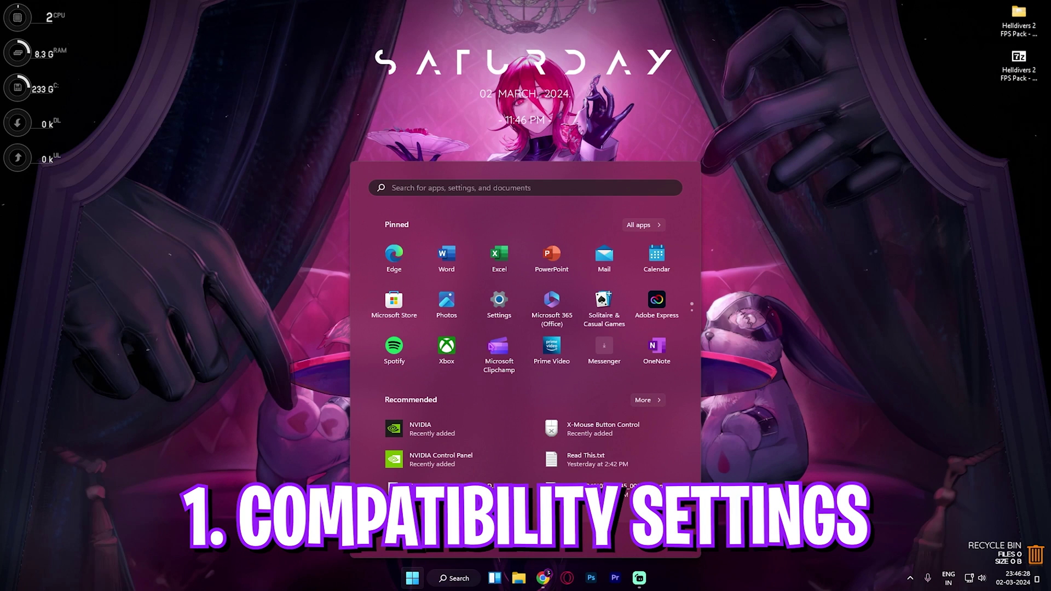
type("st")
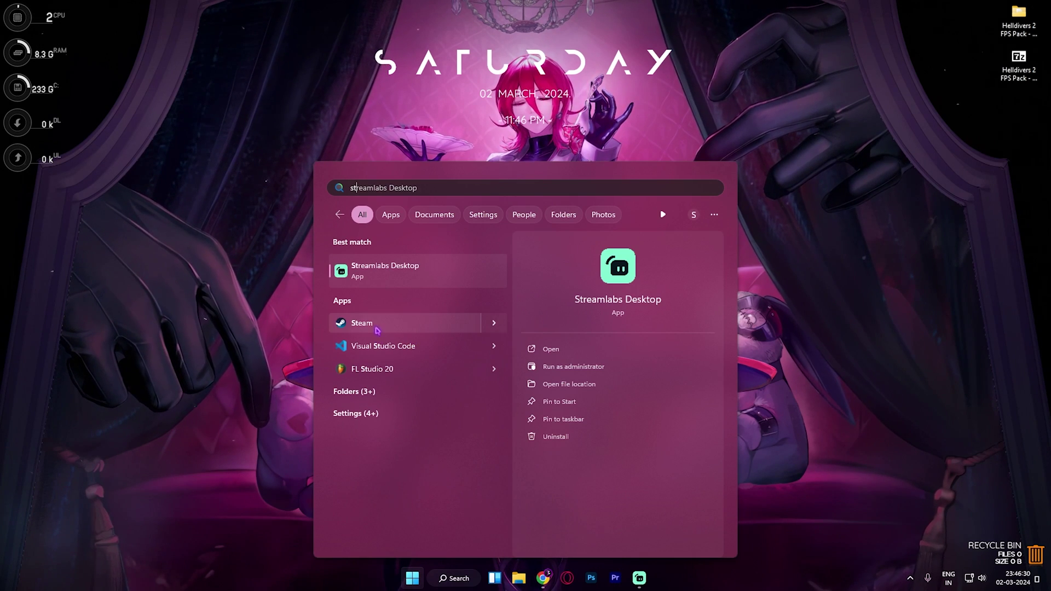
left_click(376, 327)
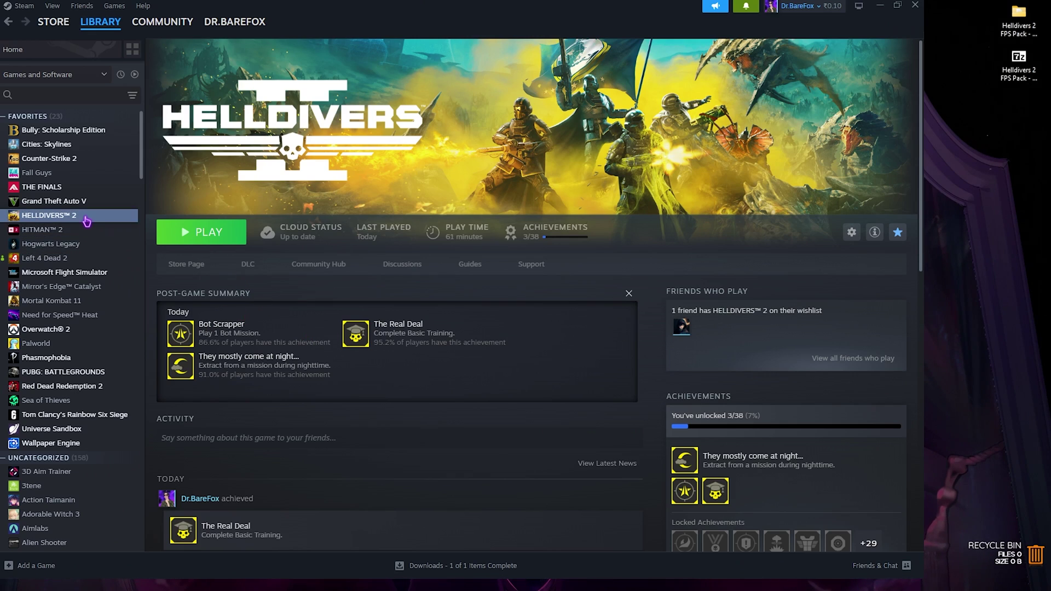
right_click(86, 216)
mouse_move(121, 282)
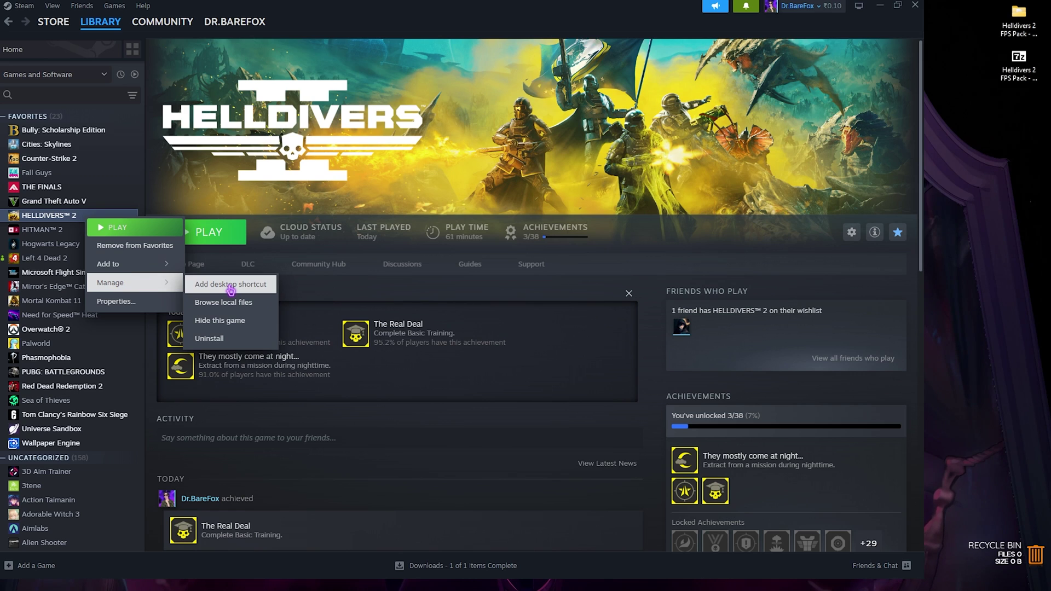
left_click(223, 302)
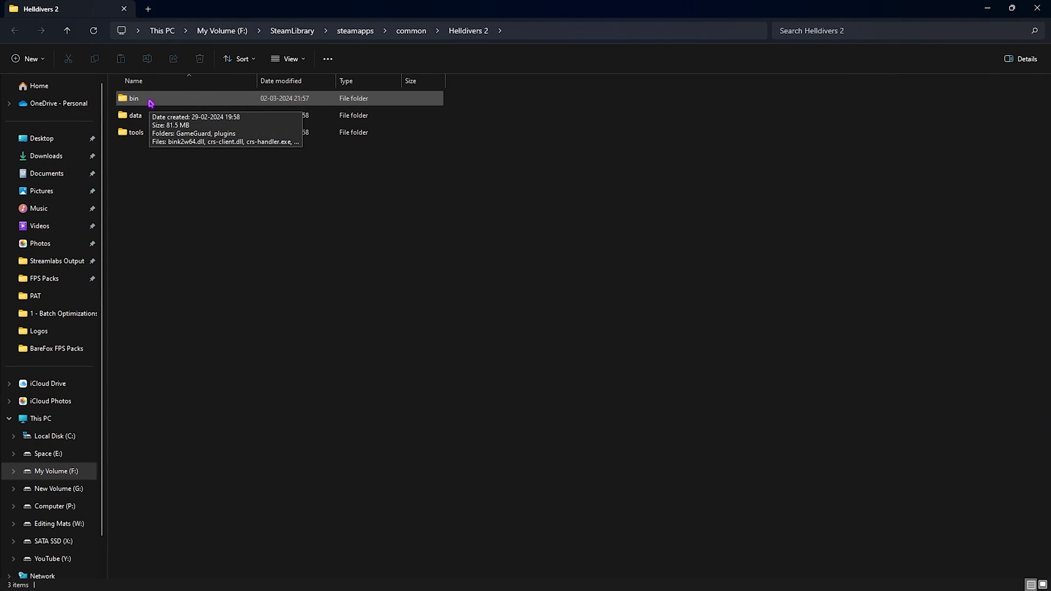
Open the properties of helldivers2.exe in the game's bin folder
double_click(150, 103)
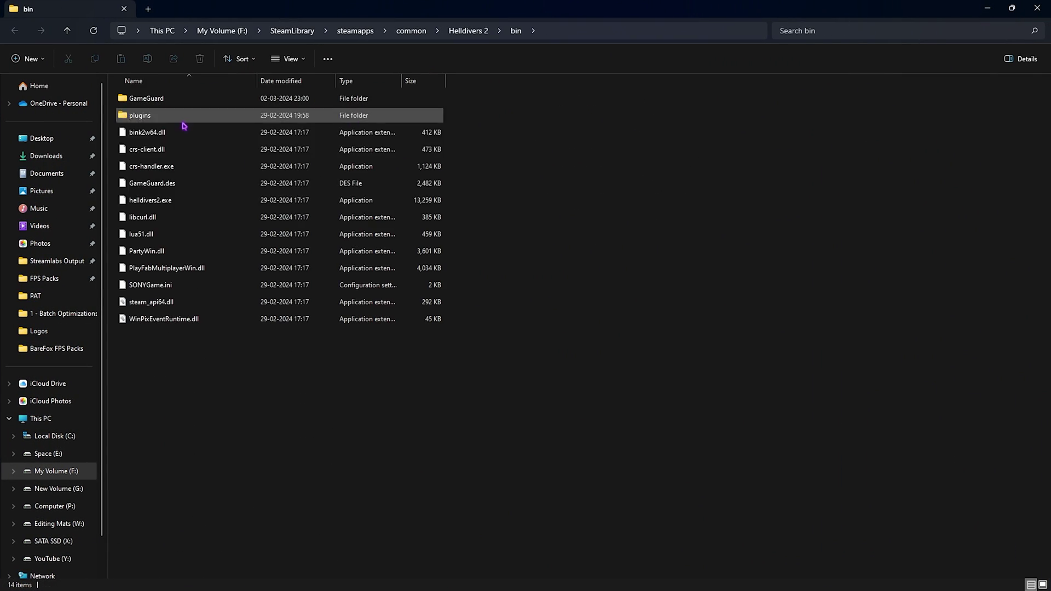
left_click(156, 206)
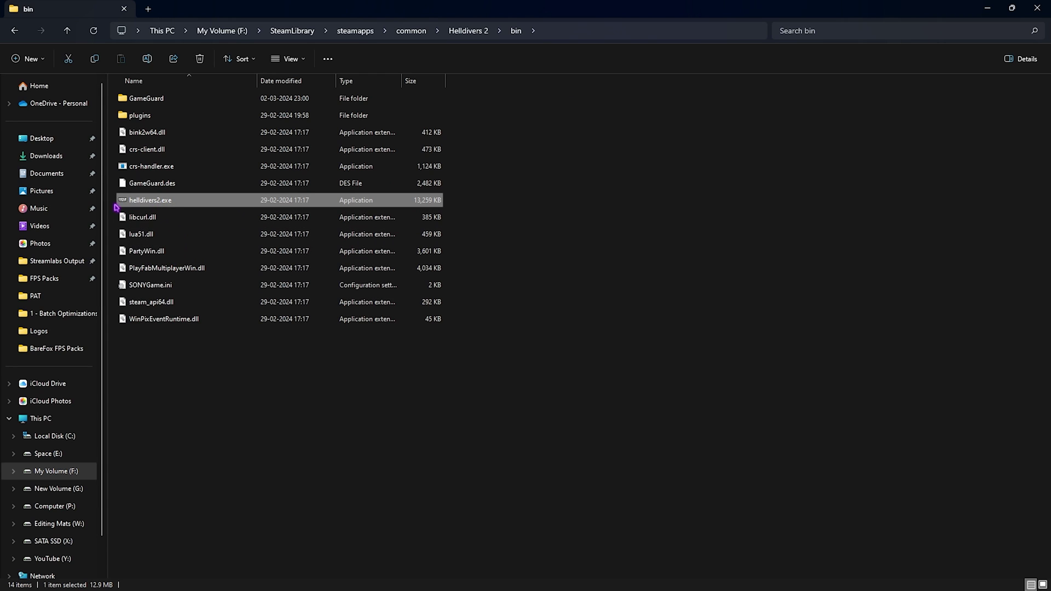
right_click(159, 202)
left_click(208, 361)
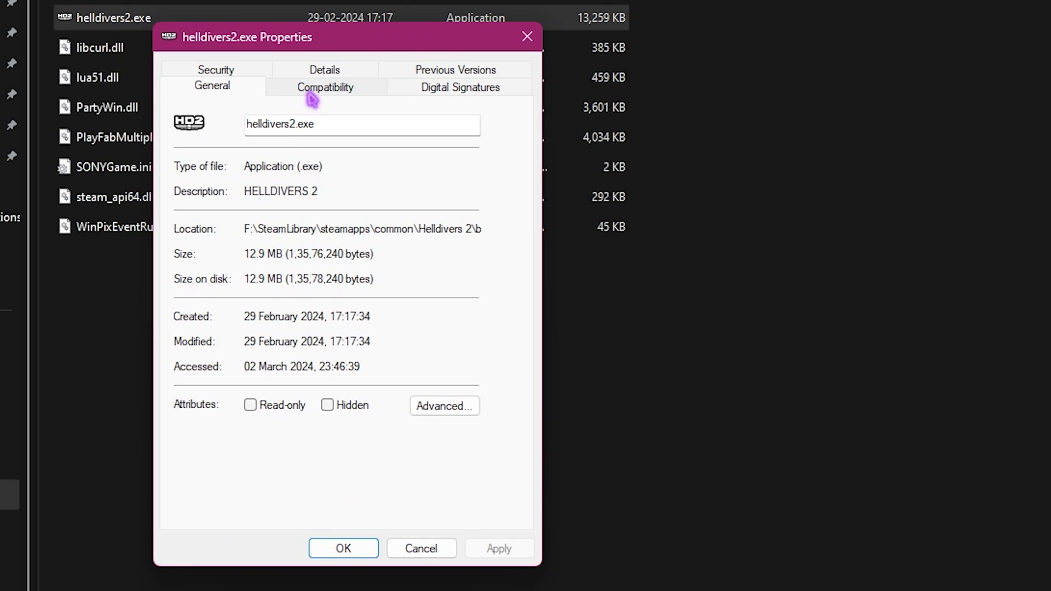
In the compatibility settings of helldivers2.exe, disable fullscreen optimizations and override the high DPI scaling behavior with scaling performed by Application
left_click(266, 250)
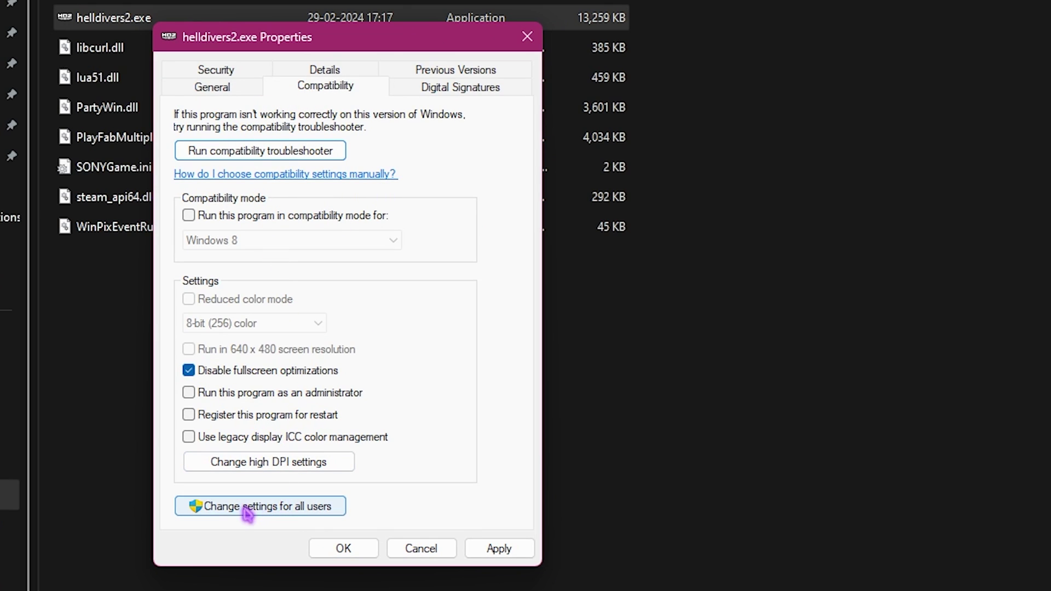
left_click(283, 464)
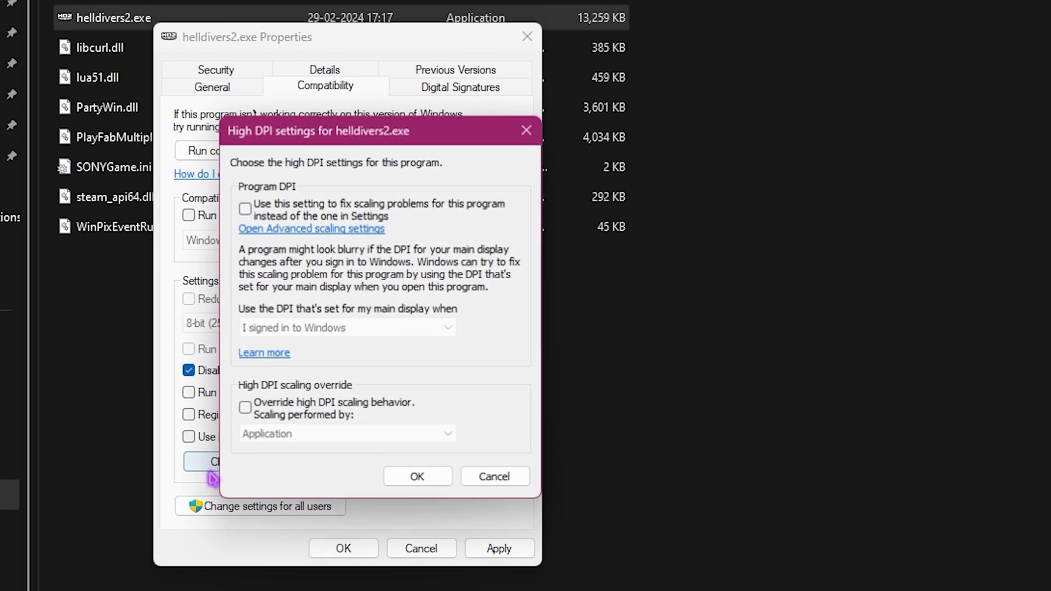
left_click(246, 411)
left_click(421, 484)
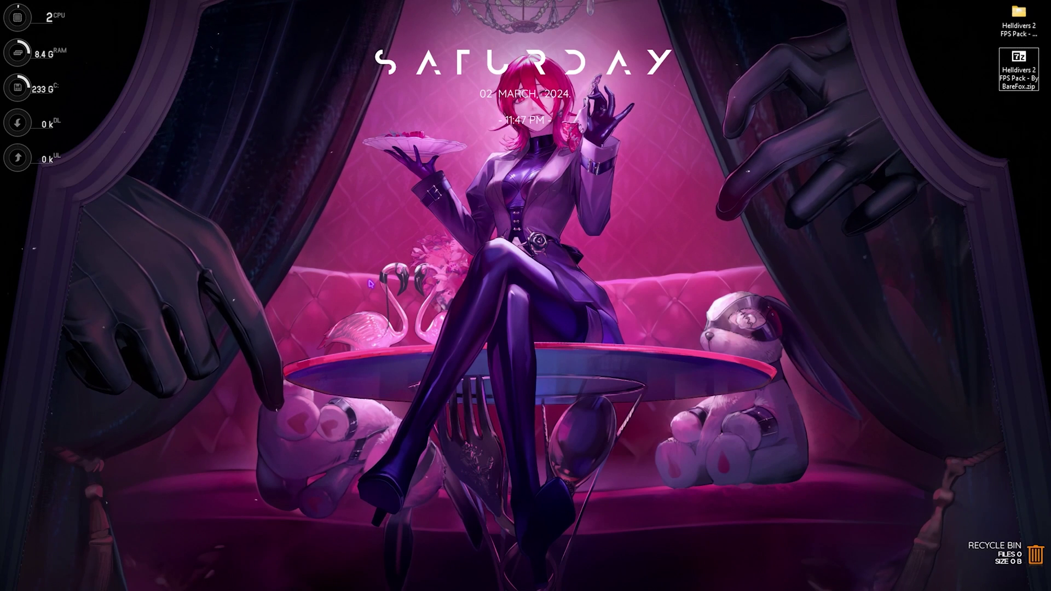
Open the Windows Settings app and check the Game Bar controller option and the Game Mode option under Gaming
key("super")
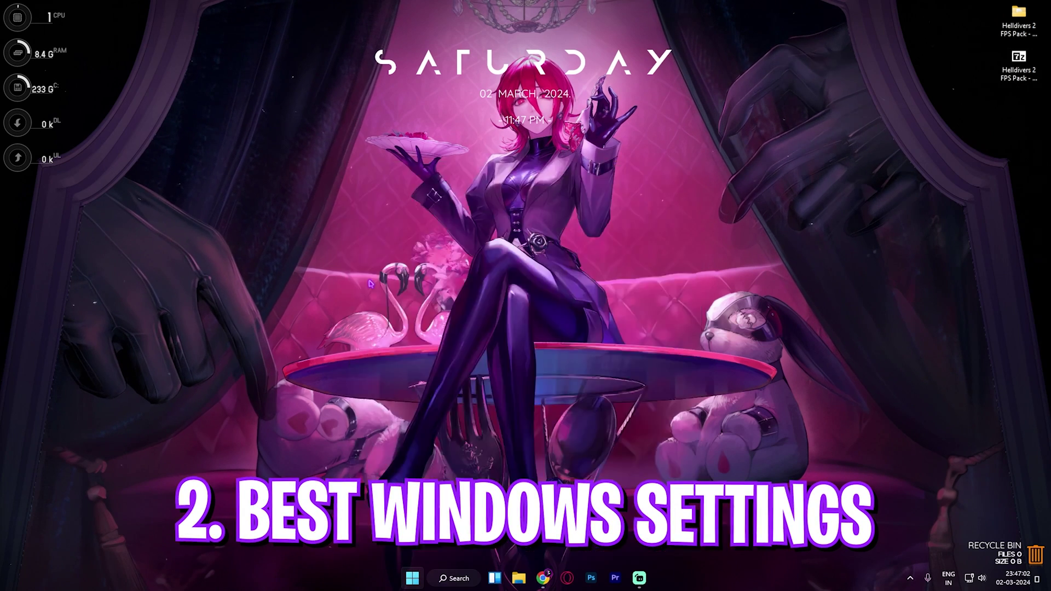
type("settings")
left_click(370, 283)
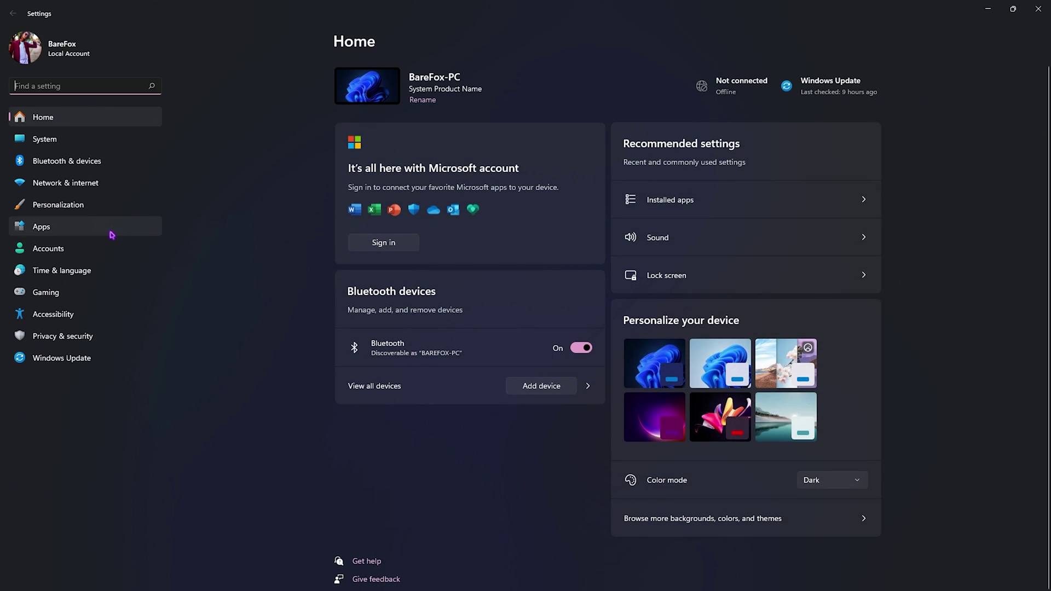
left_click(55, 294)
left_click(412, 79)
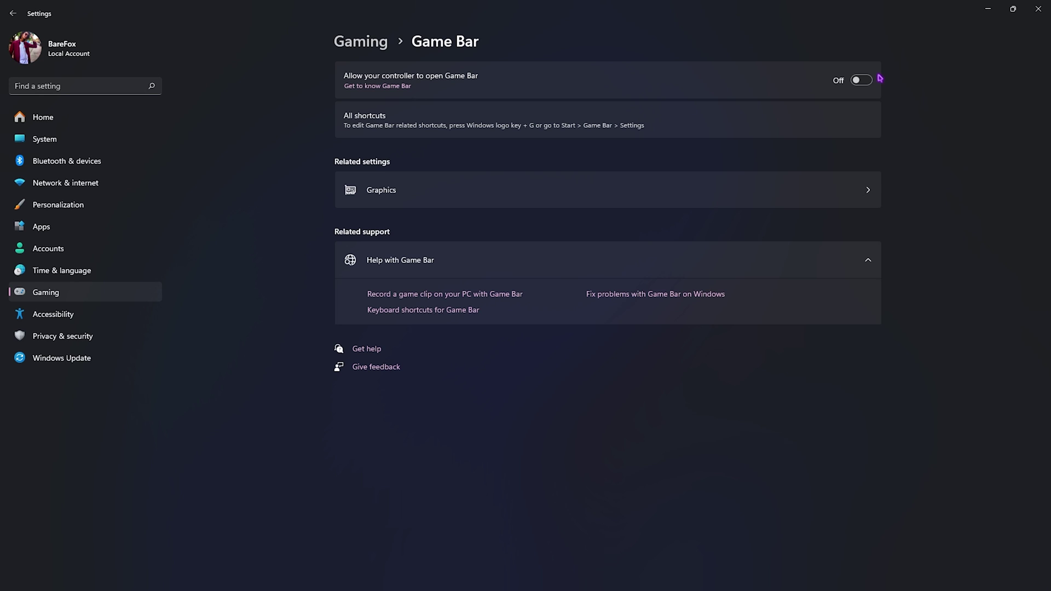
left_click(373, 45)
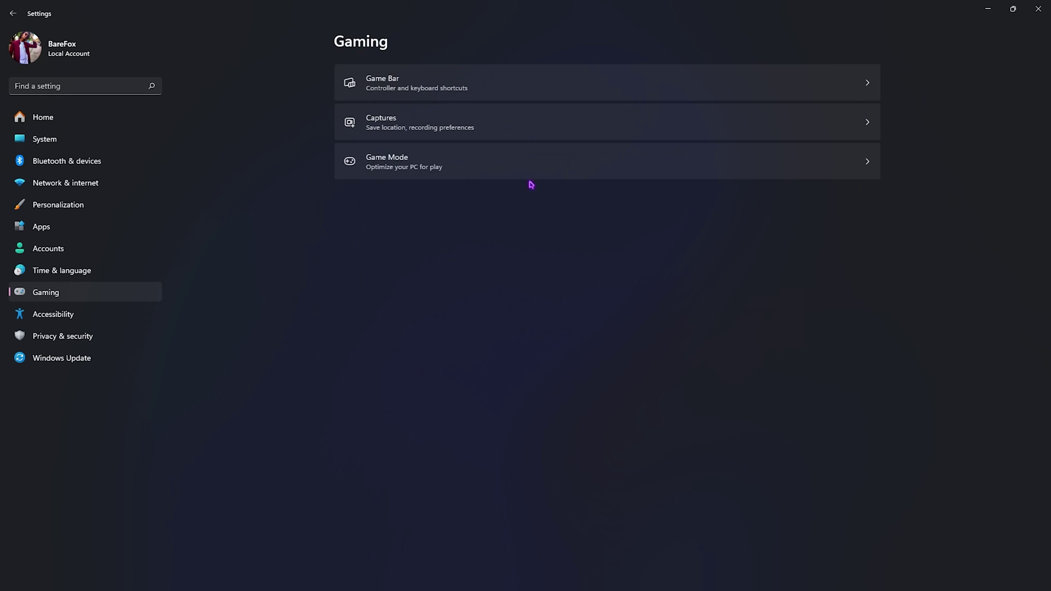
left_click(399, 173)
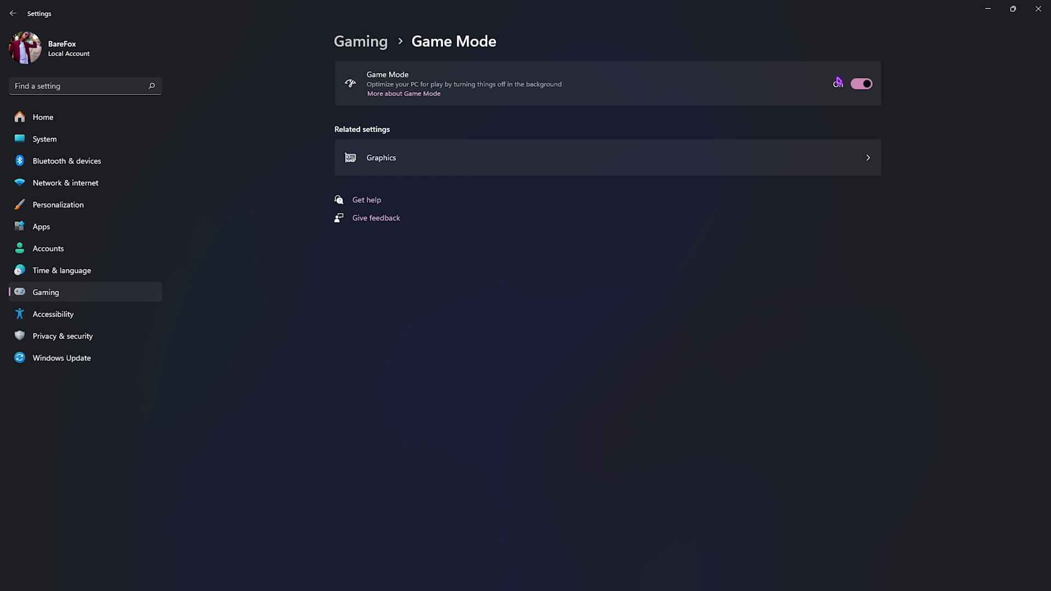
Turn on hardware-accelerated GPU scheduling in the default graphics settings
left_click(390, 164)
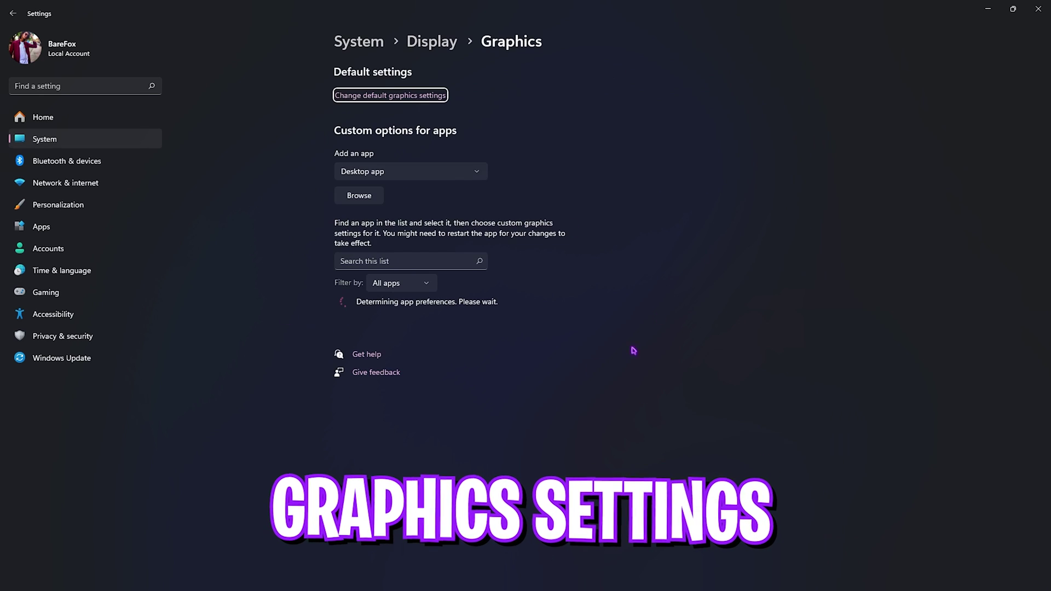
left_click(378, 95)
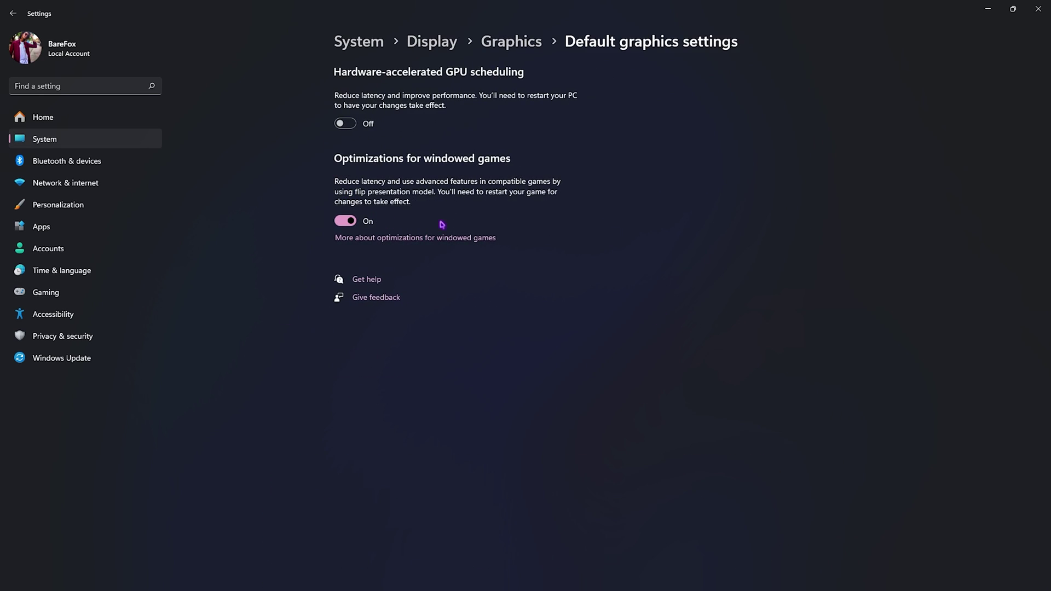
left_click(351, 125)
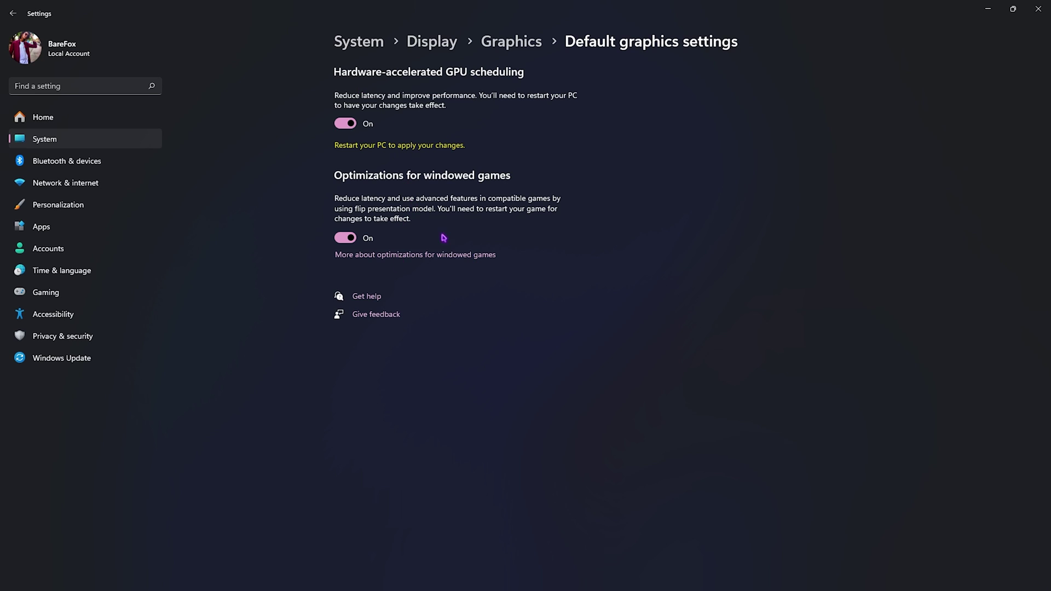
Add helldivers2.exe from the Helldivers 2 bin folder to the custom graphics apps and save its graphics preference as High performance
left_click(510, 42)
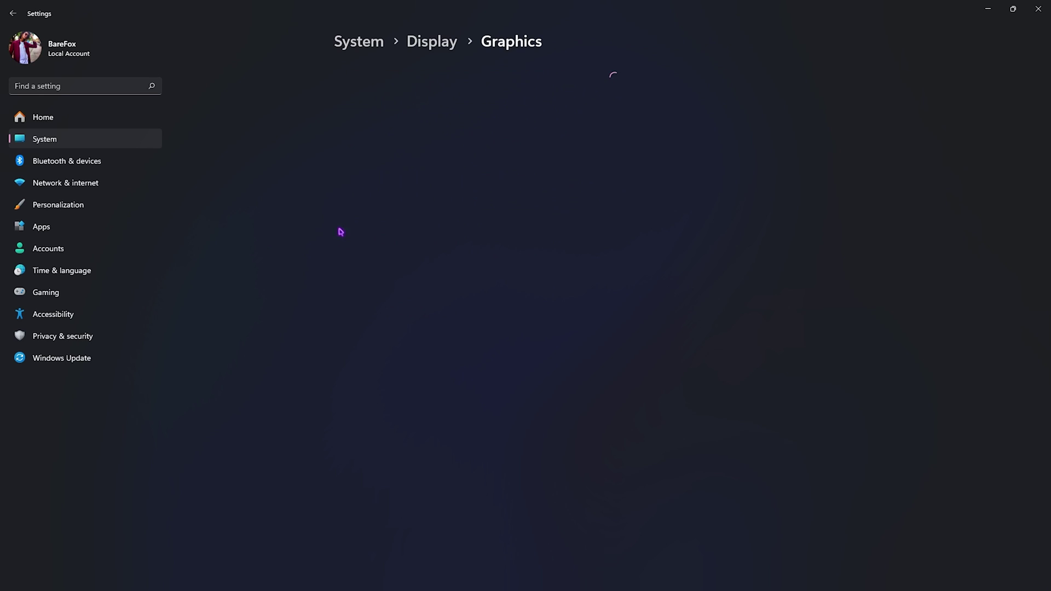
scroll(386, 254, "down", 3)
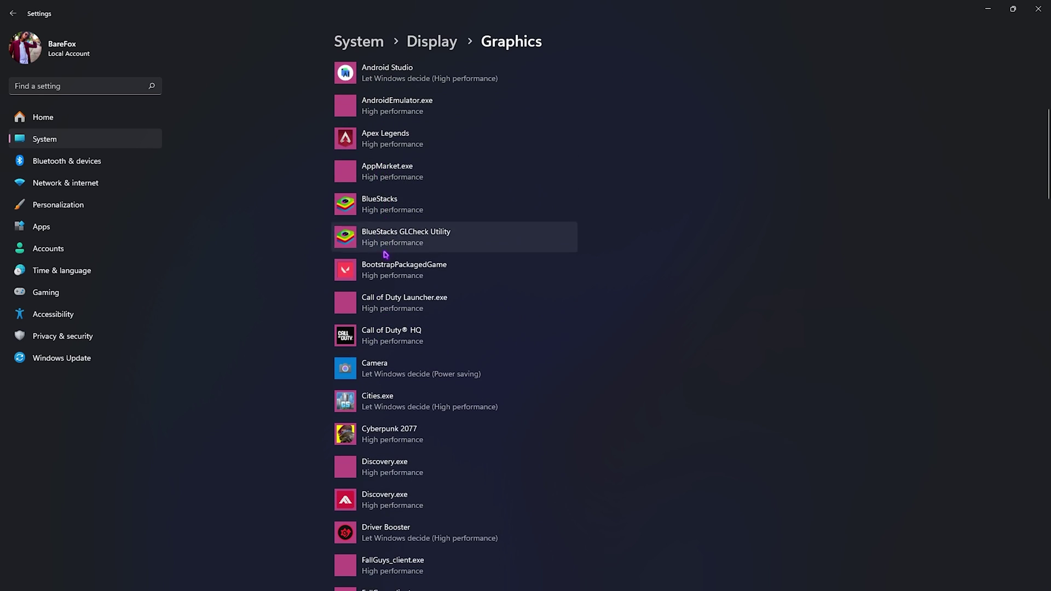
scroll(386, 254, "down", 3)
scroll(402, 468, "up", 6)
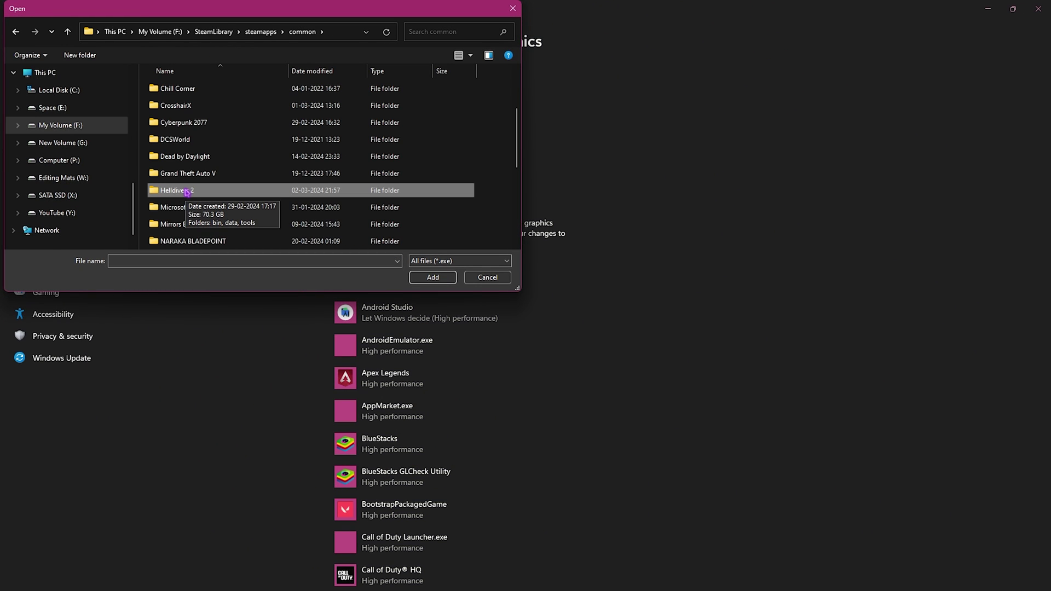
double_click(187, 191)
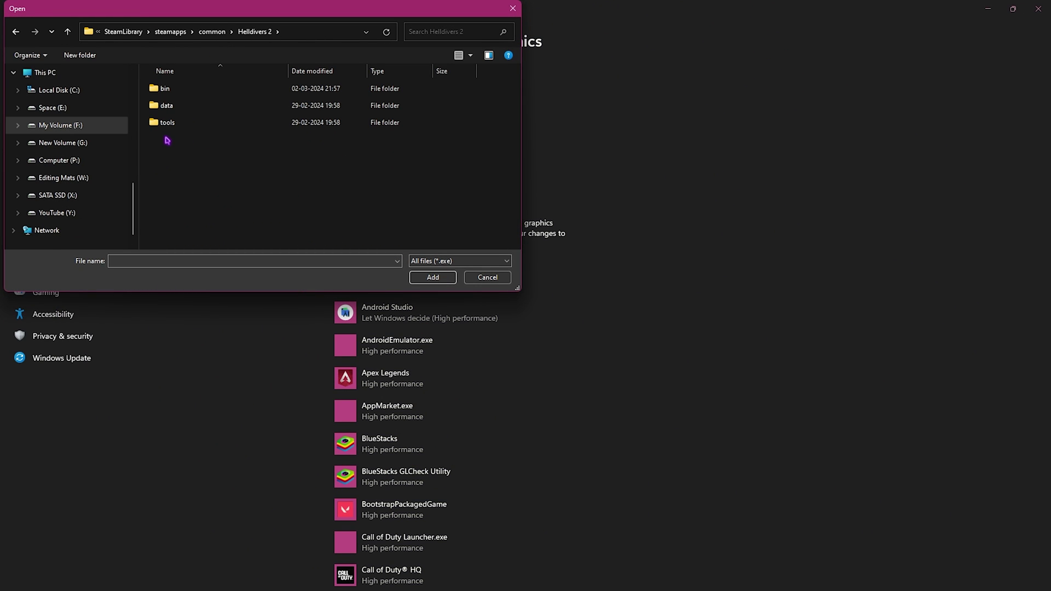
double_click(170, 90)
left_click(174, 141)
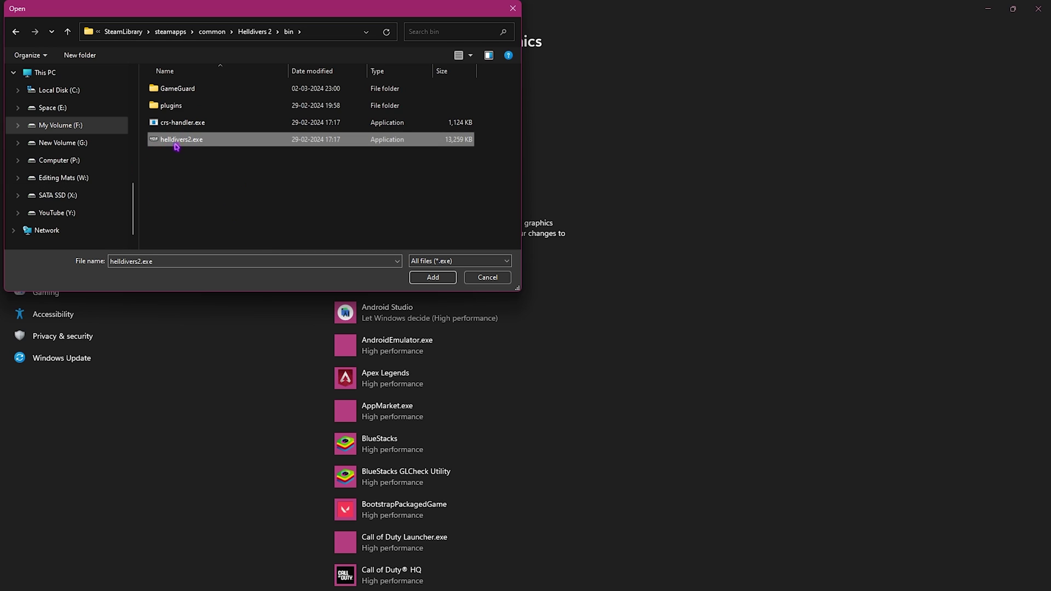
left_click(433, 276)
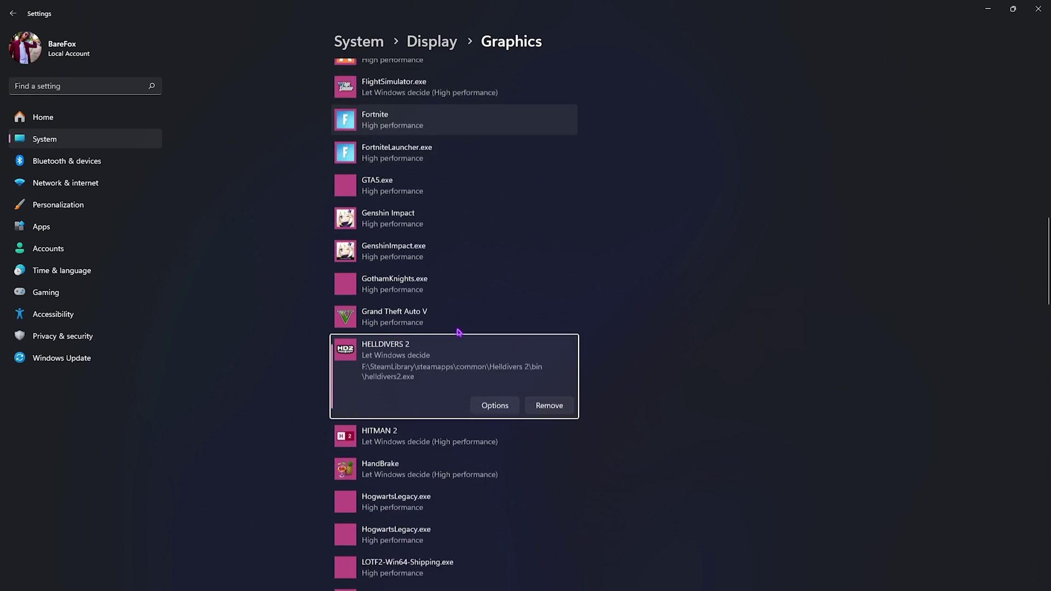
left_click(495, 302)
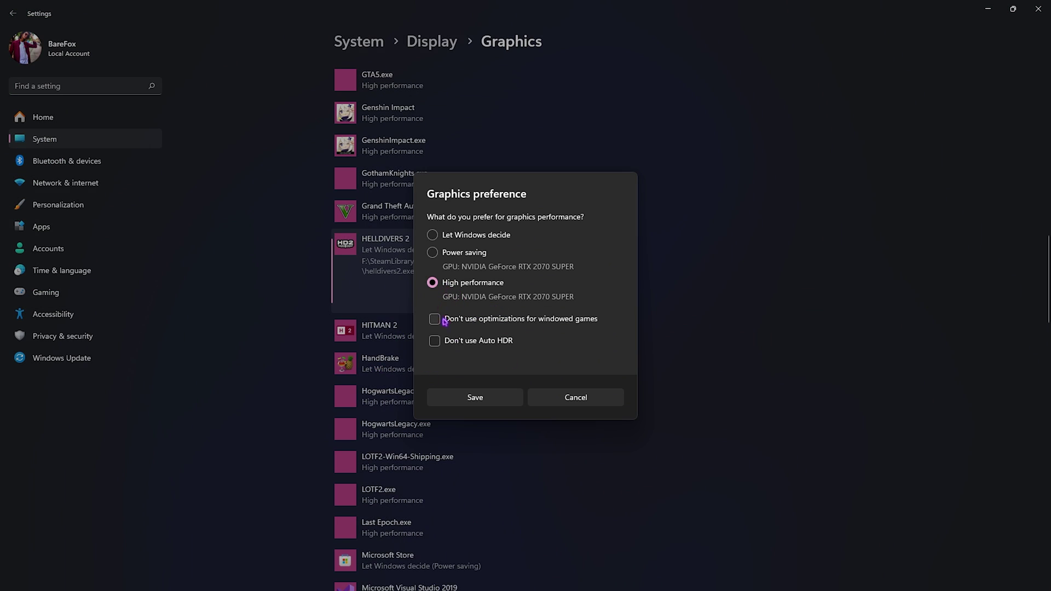
left_click(505, 399)
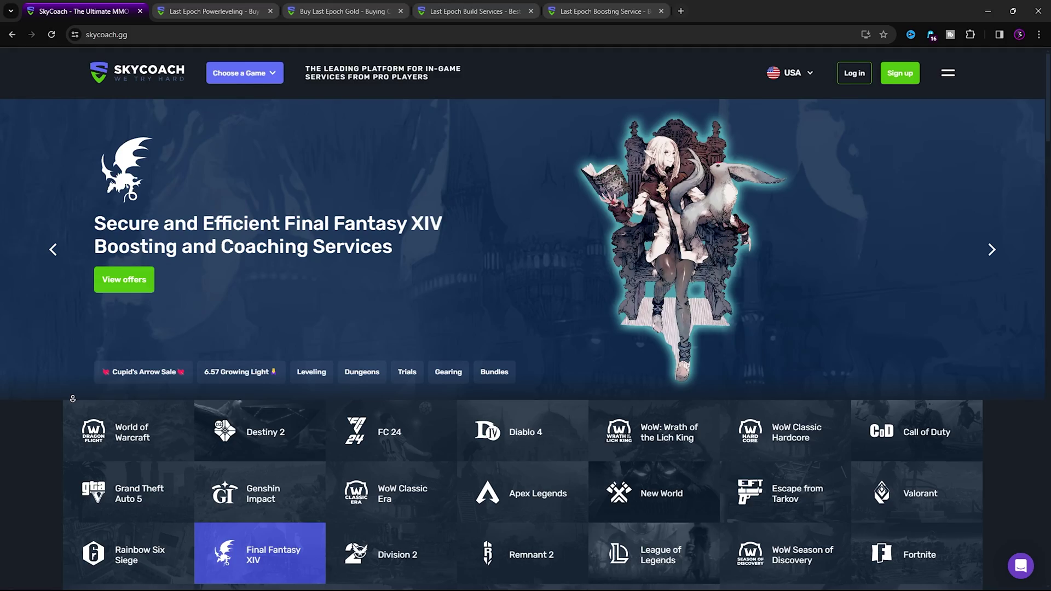
In the browser, examine Skycoach's game list, its Helldivers 2 medals and samples farming offers, and its Trustpilot reviews
scroll(69, 380, "down", 3)
scroll(69, 409, "down", 3)
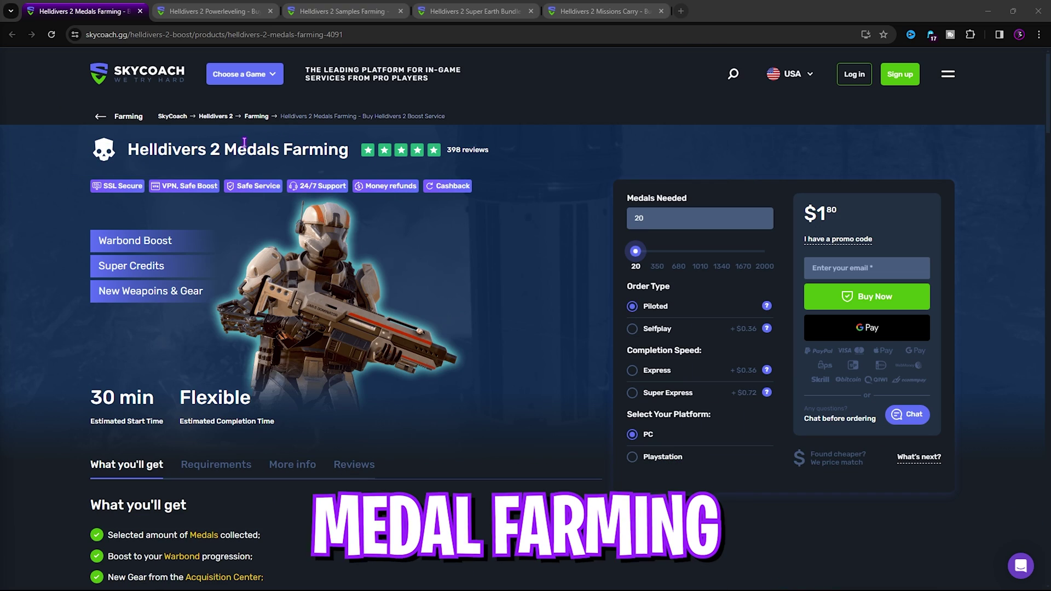
left_click_drag(244, 142, 353, 151)
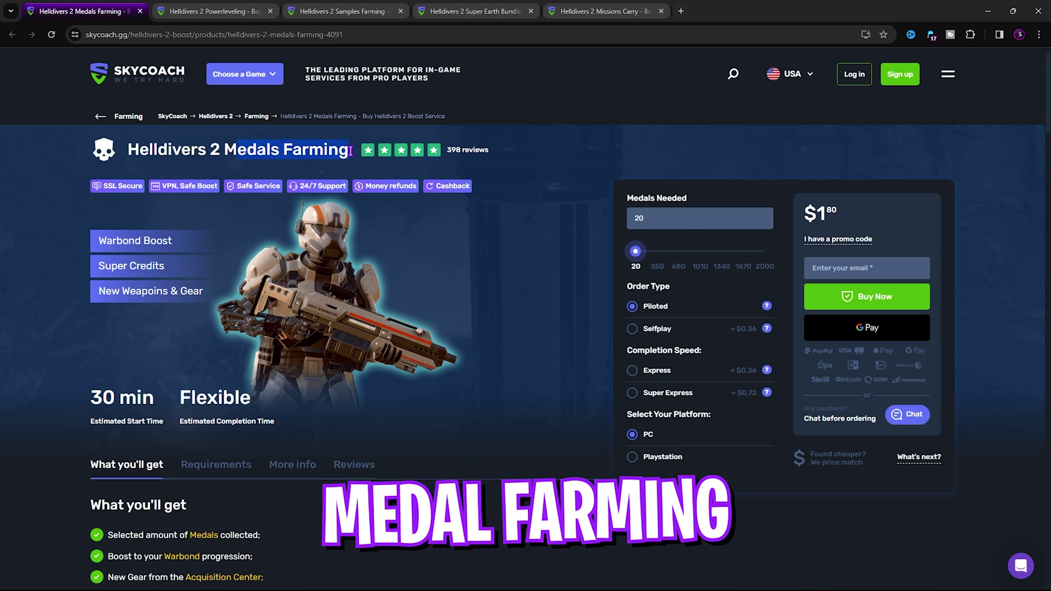
left_click(235, 11)
left_click_drag(225, 147, 351, 153)
left_click(351, 7)
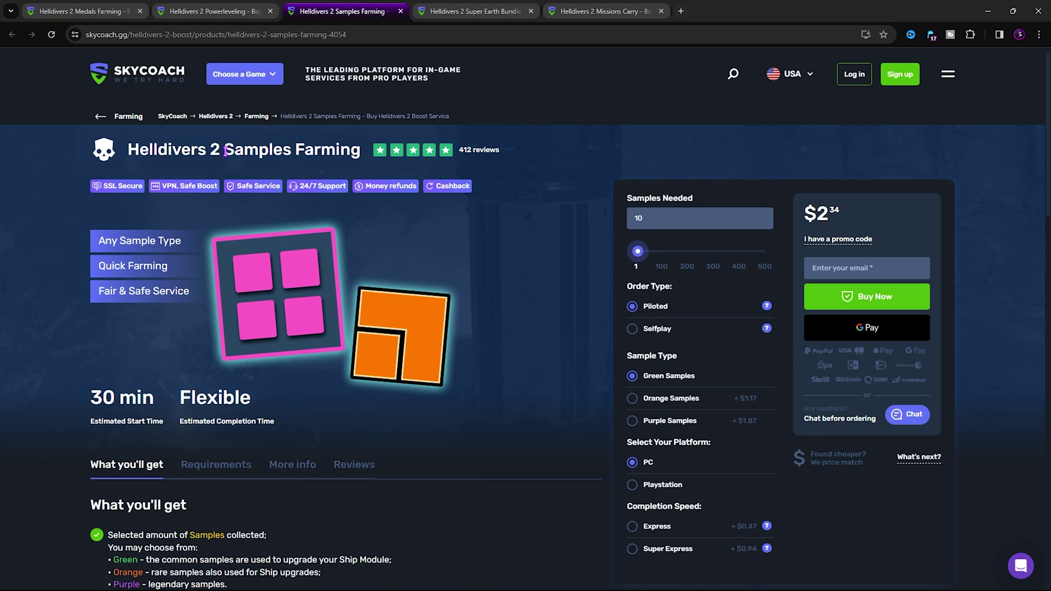
left_click_drag(224, 146, 358, 154)
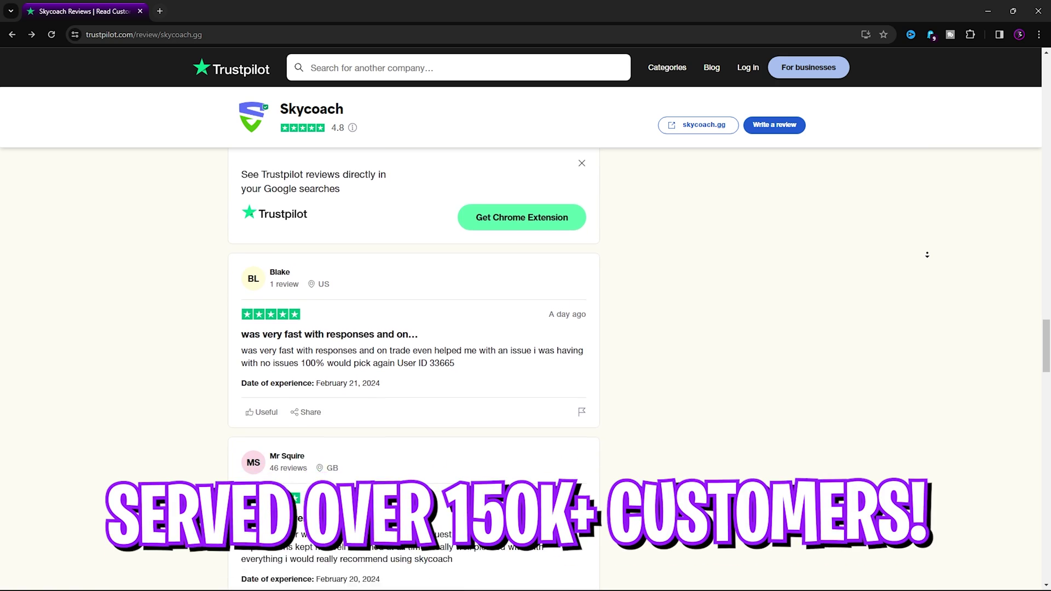
scroll(927, 254, "down", 10)
scroll(926, 254, "down", 10)
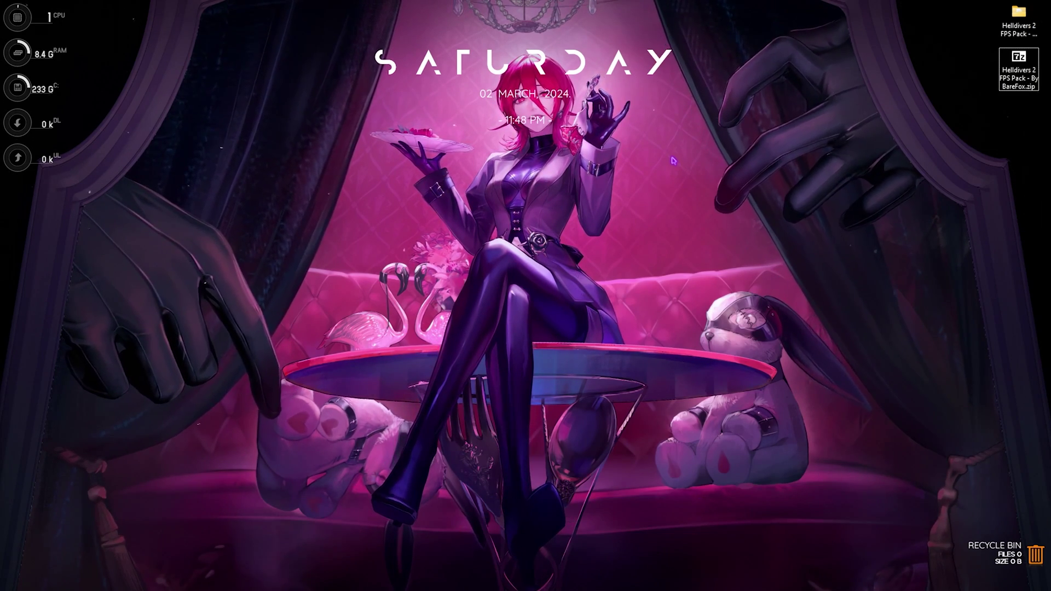
Search Windows for the local group policy editor, open it and widen its navigation tree
key("super")
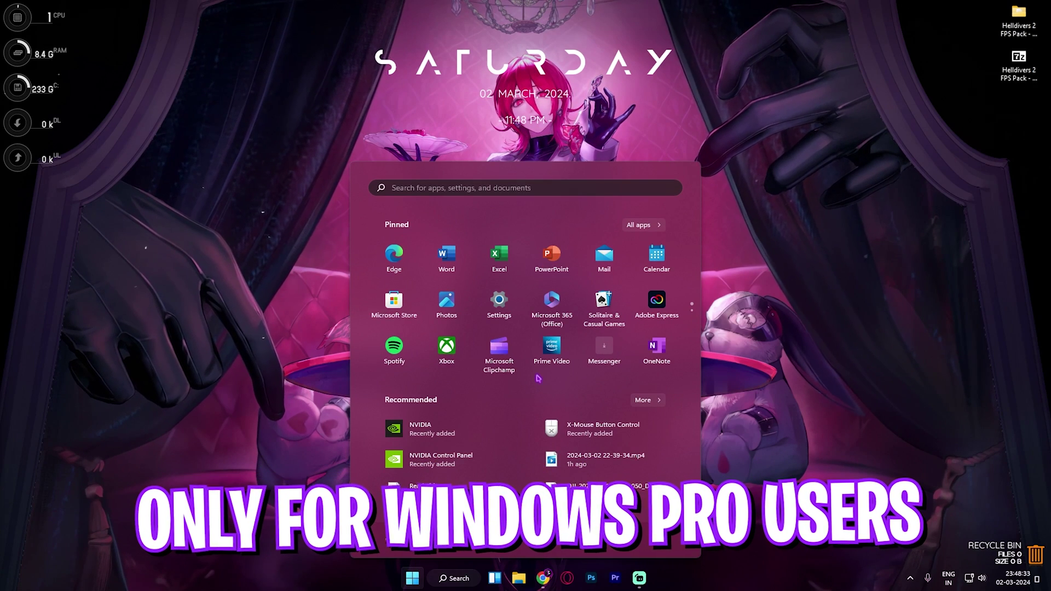
type("edit")
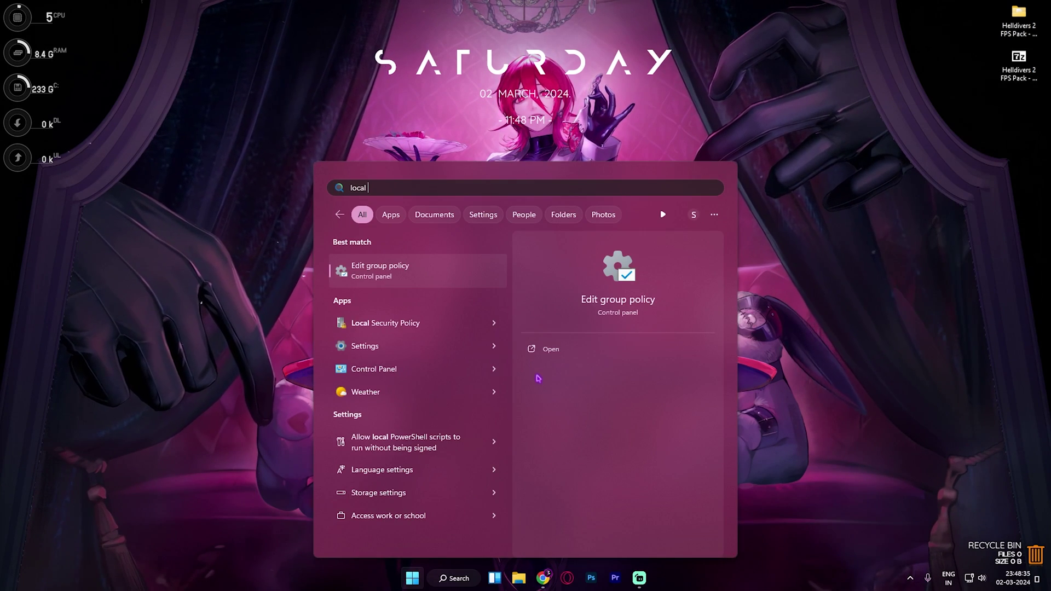
key("Return")
left_click_drag(85, 208, 164, 214)
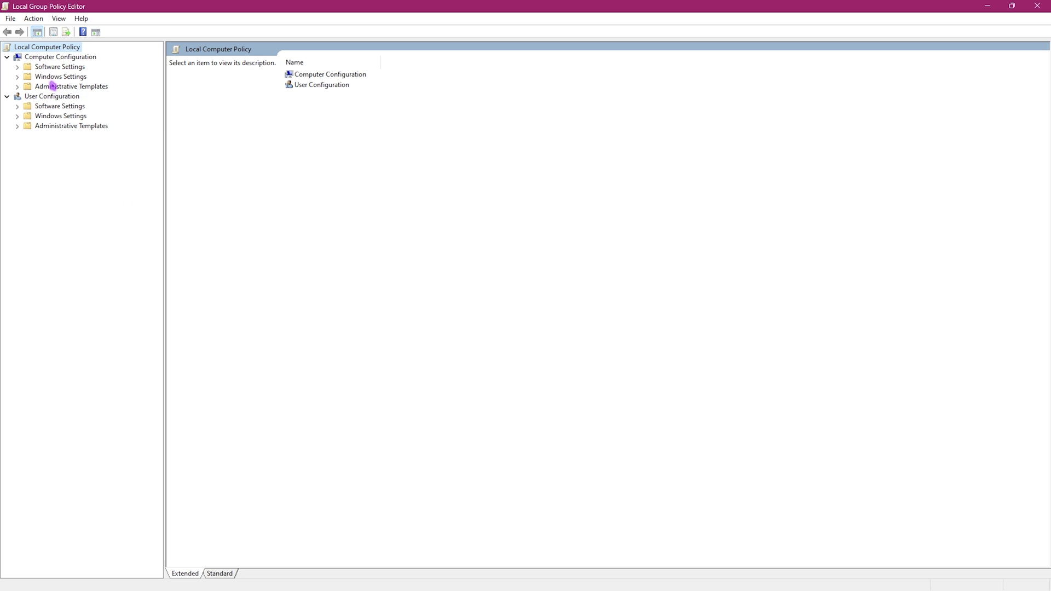
Under Computer Configuration's Administrative Templates, Windows Components, App Privacy, open the "Let Windows apps run in the background" policy
left_click(18, 87)
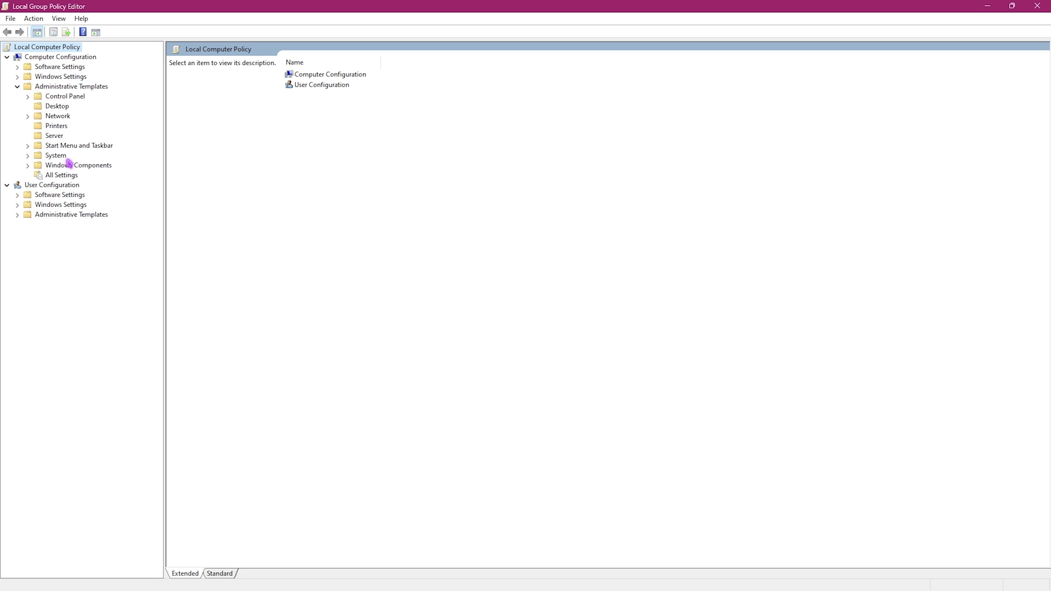
left_click(29, 166)
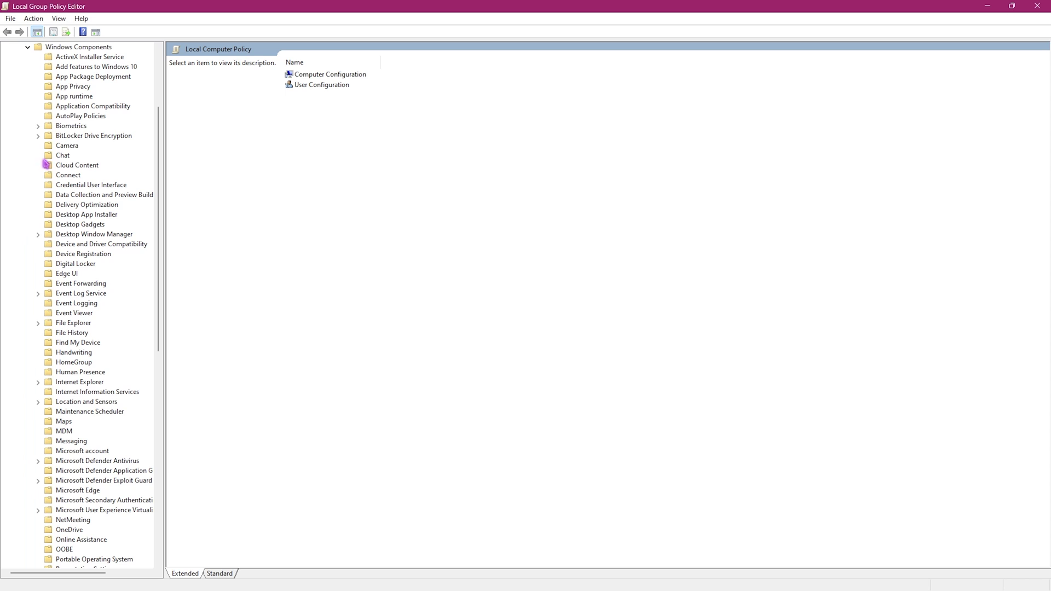
left_click(77, 89)
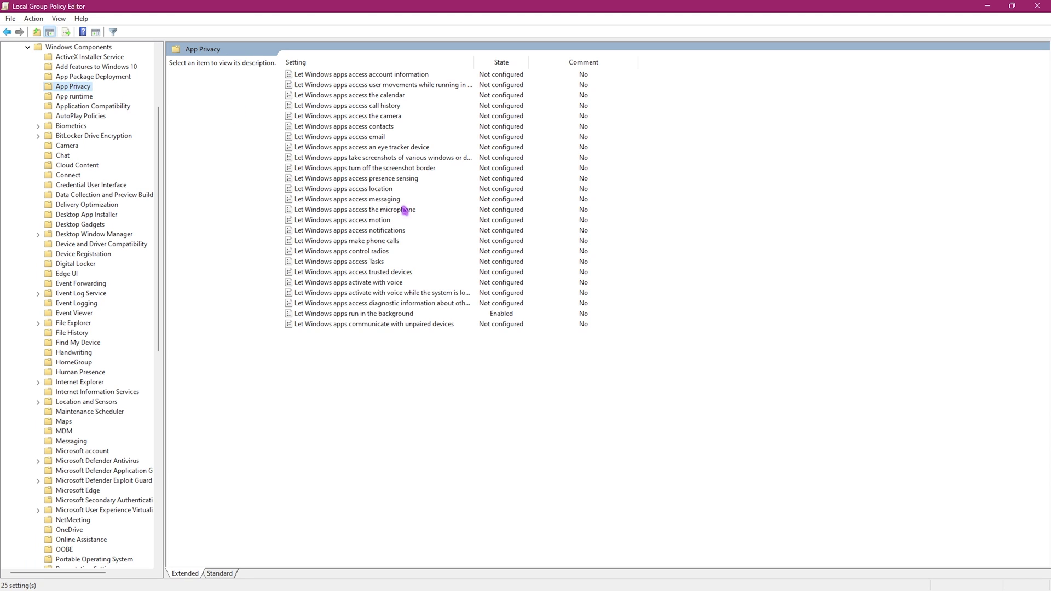
left_click(325, 316)
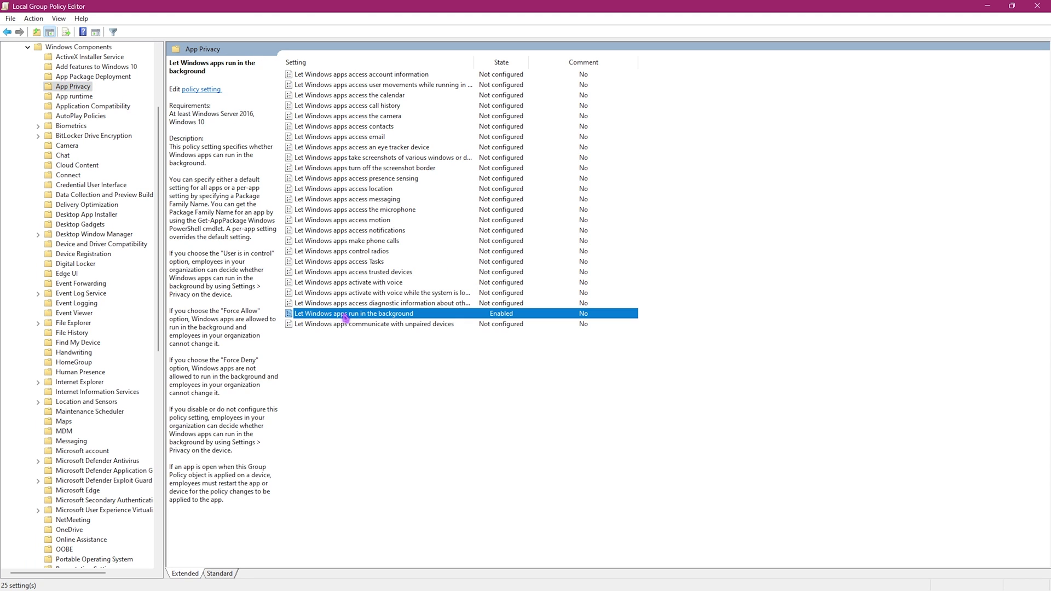
double_click(394, 316)
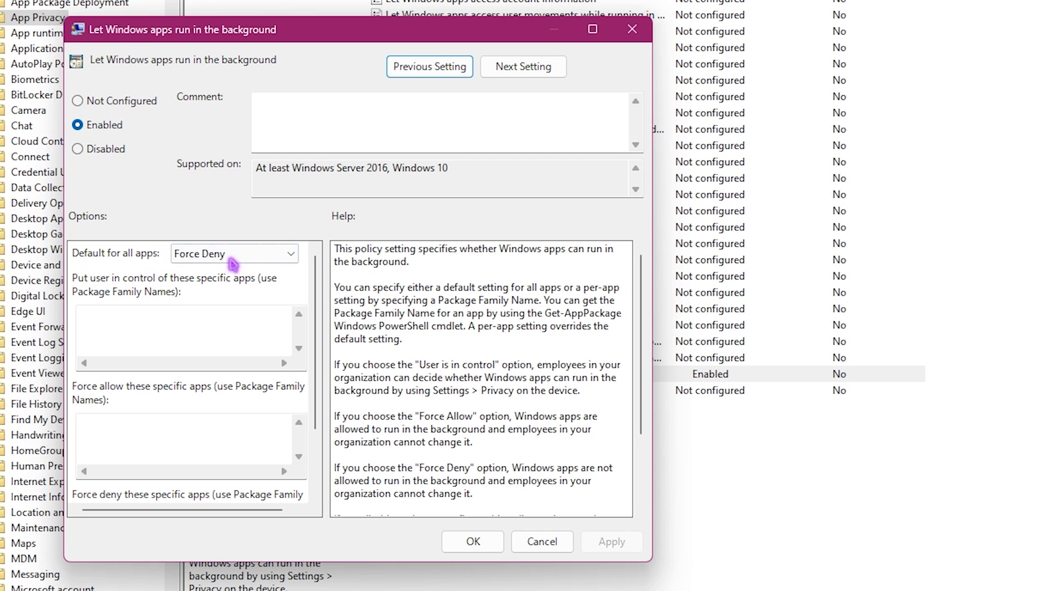
Set the enabled background apps policy's default for all apps to Force Deny, apply it and close the policy
left_click(230, 257)
left_click(219, 302)
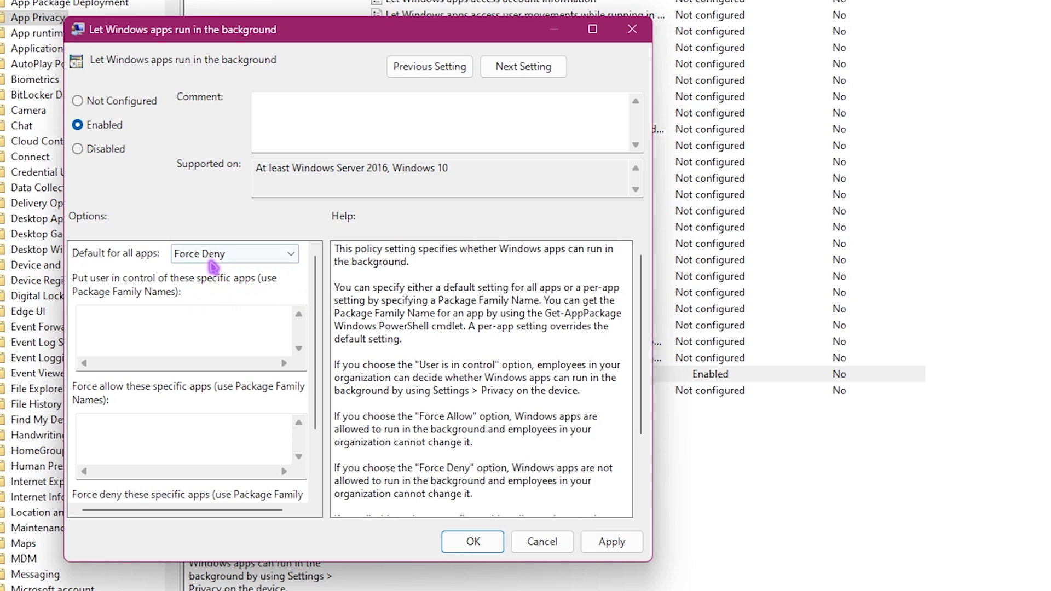
left_click(611, 541)
left_click(632, 32)
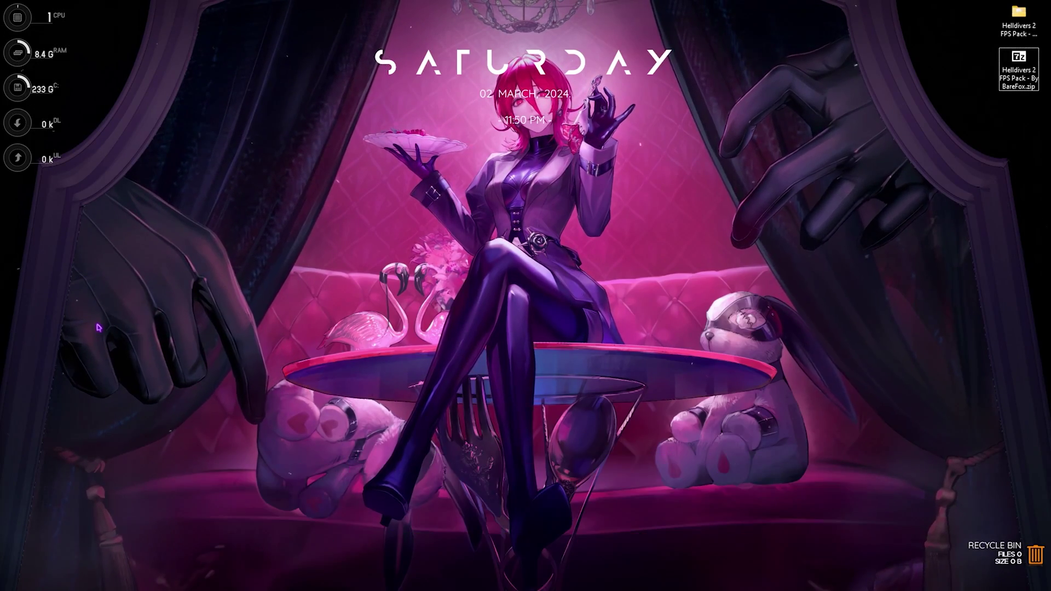
Open Windows' performance options and adjust visual effects for best performance, enabling only thumbnails instead of icons, smooth font edges and saved taskbar thumbnail previews
key("super")
type("adjust the appearance and performance of Windows")
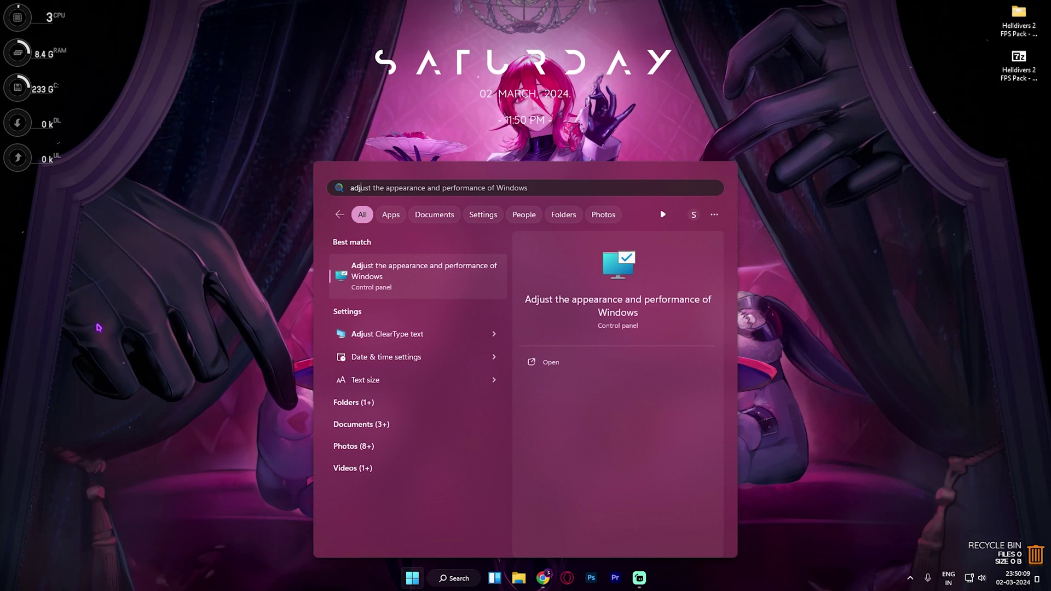
key("Return")
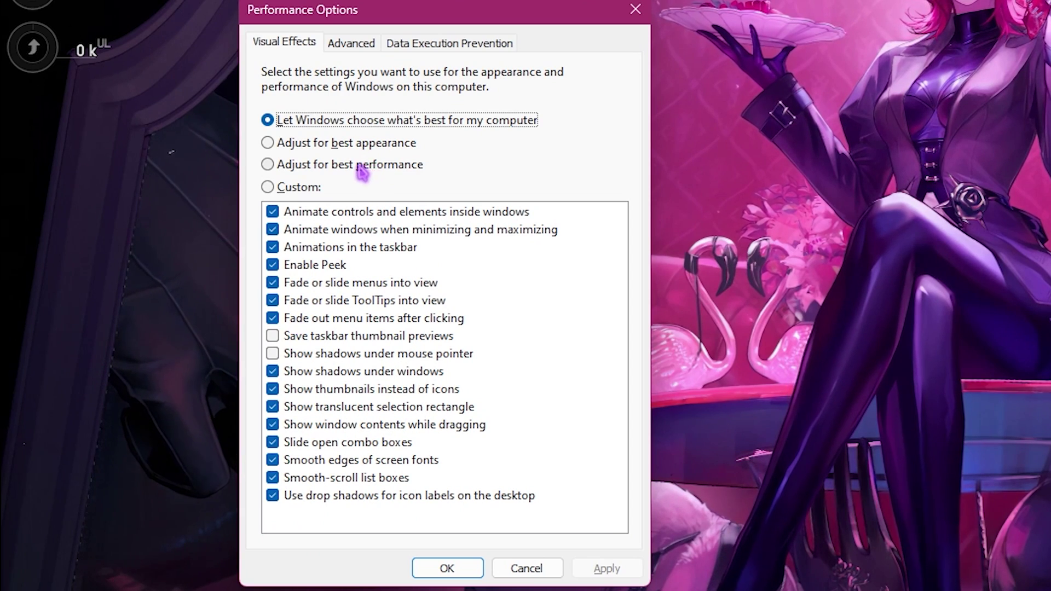
left_click(351, 166)
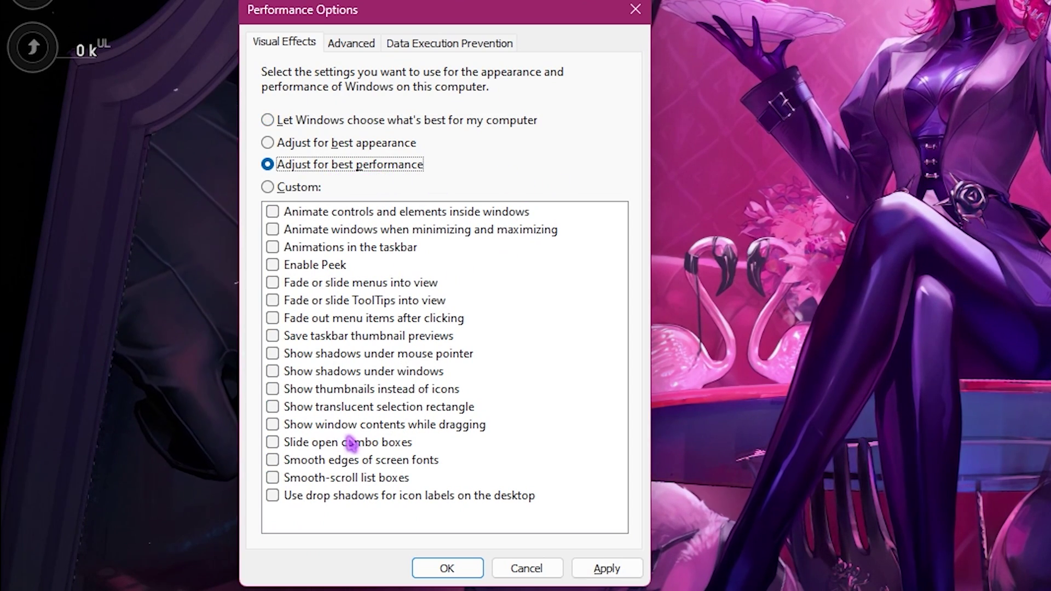
left_click(331, 389)
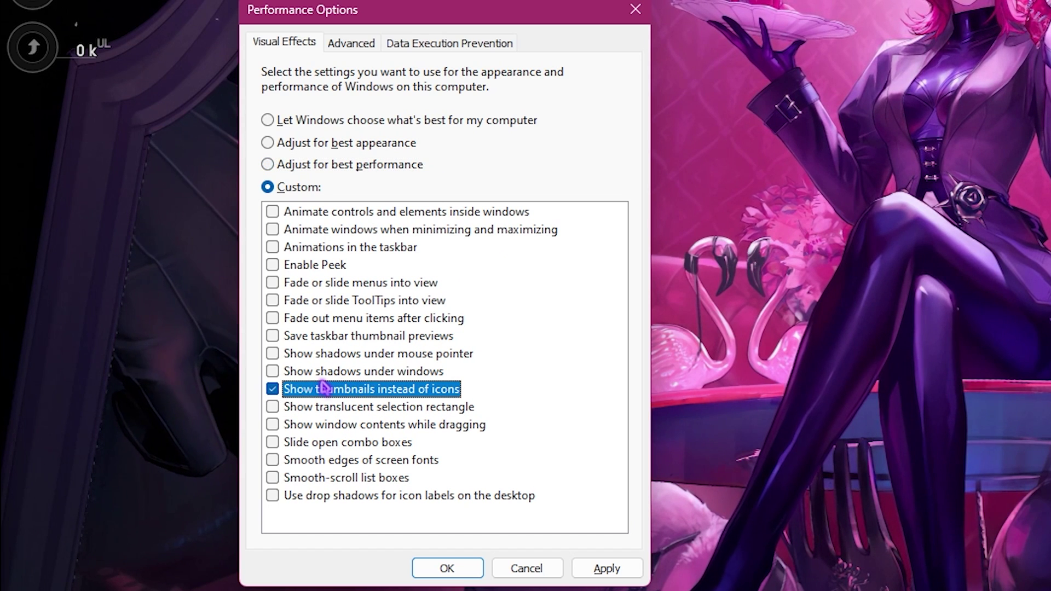
left_click(361, 461)
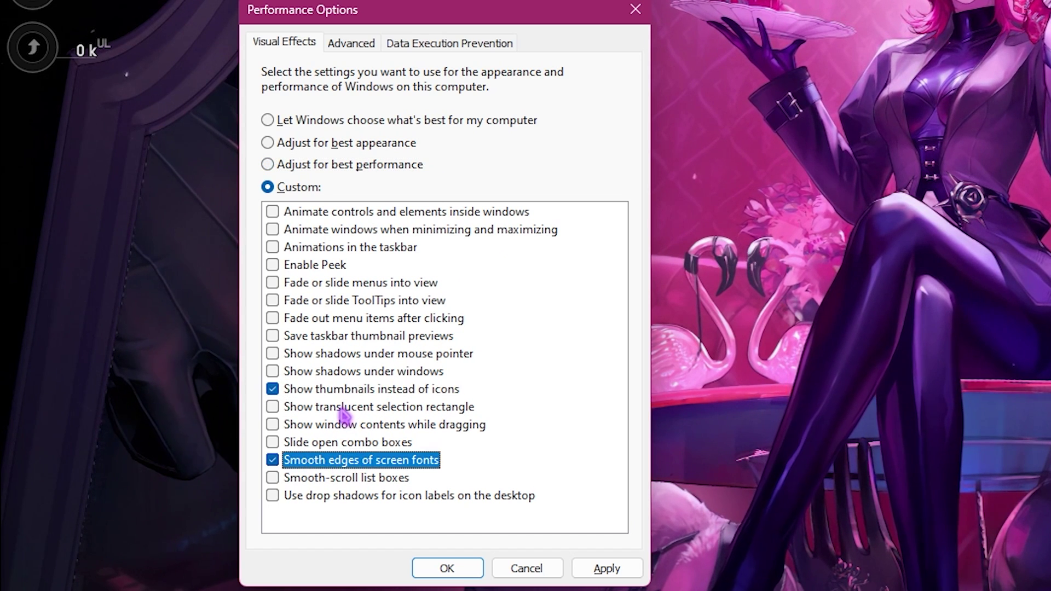
left_click(318, 337)
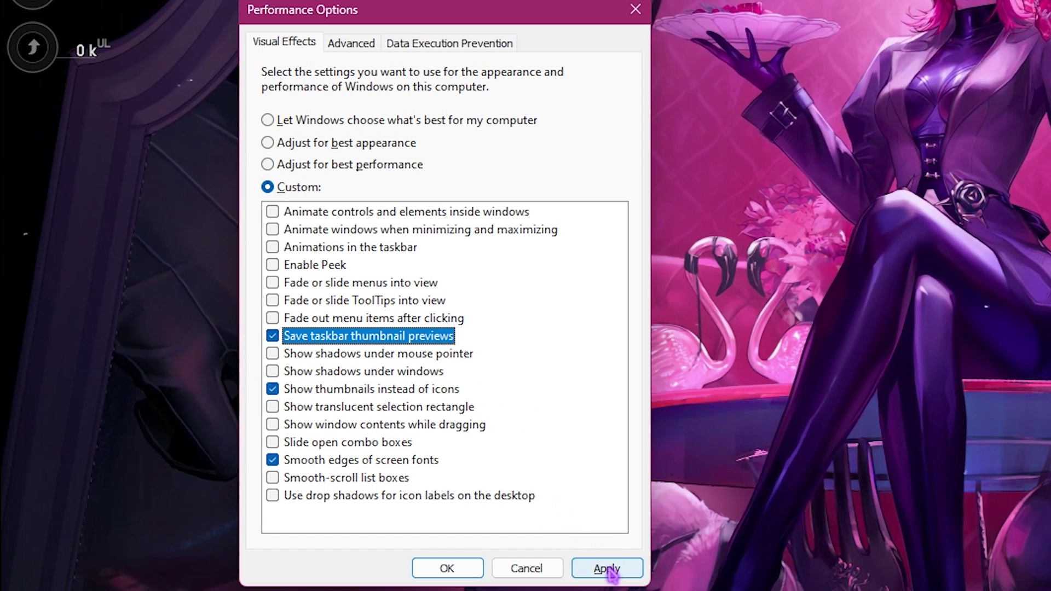
Open the virtual memory settings from the advanced performance options and select drive C's initial size value
left_click(350, 44)
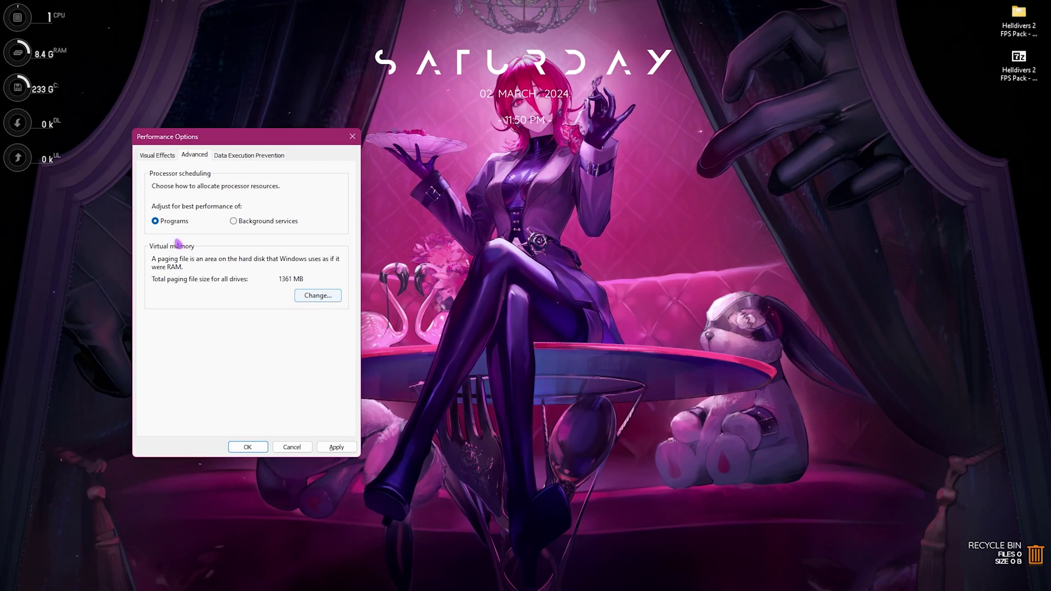
left_click(317, 295)
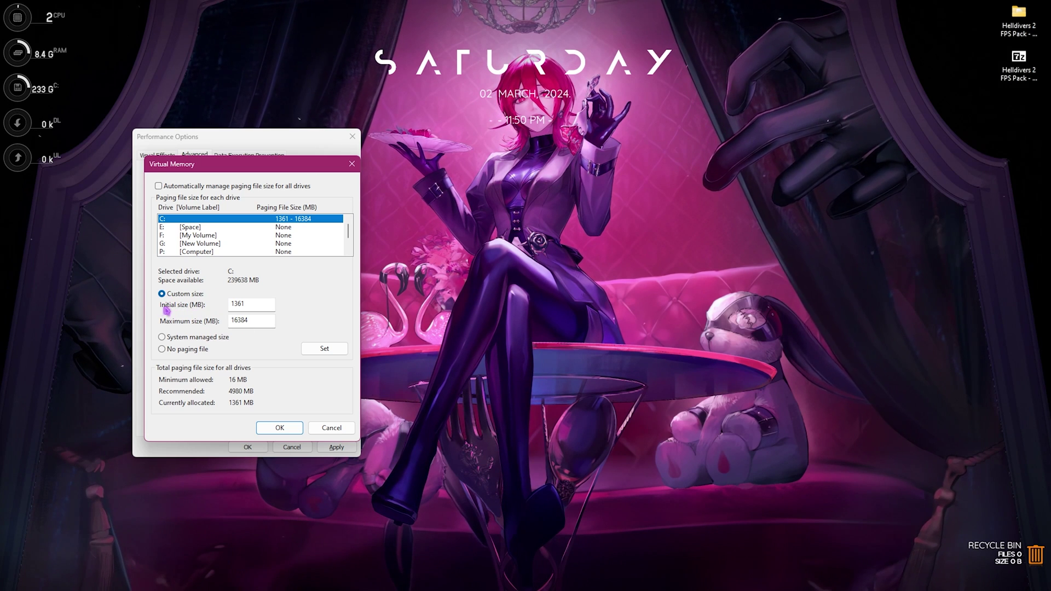
key("Tab")
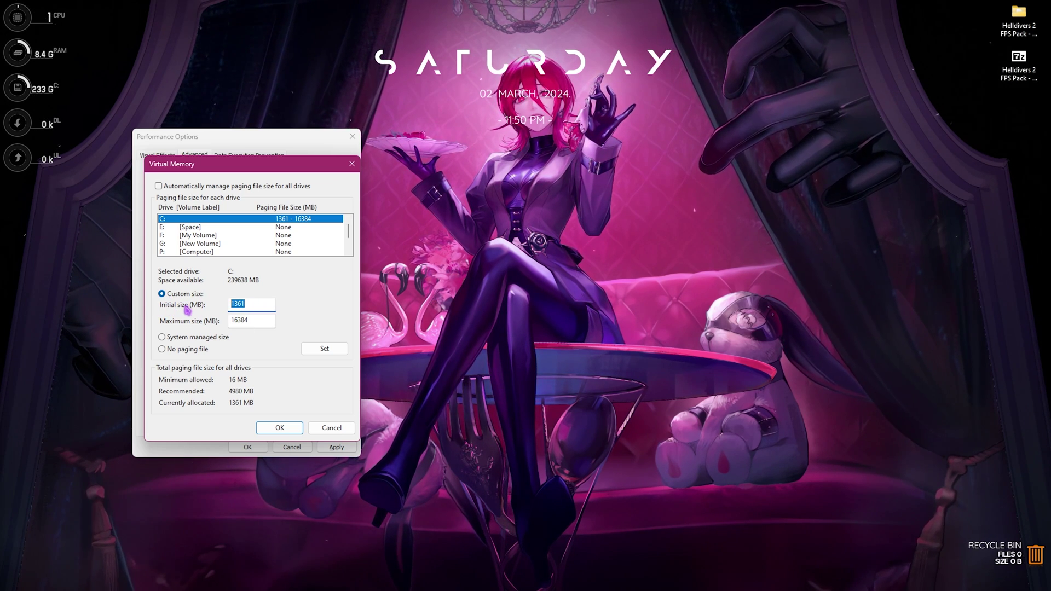
Open Calculator, and check the installed physical memory (RAM) in System Information
key("super")
type("calculator")
key("Return")
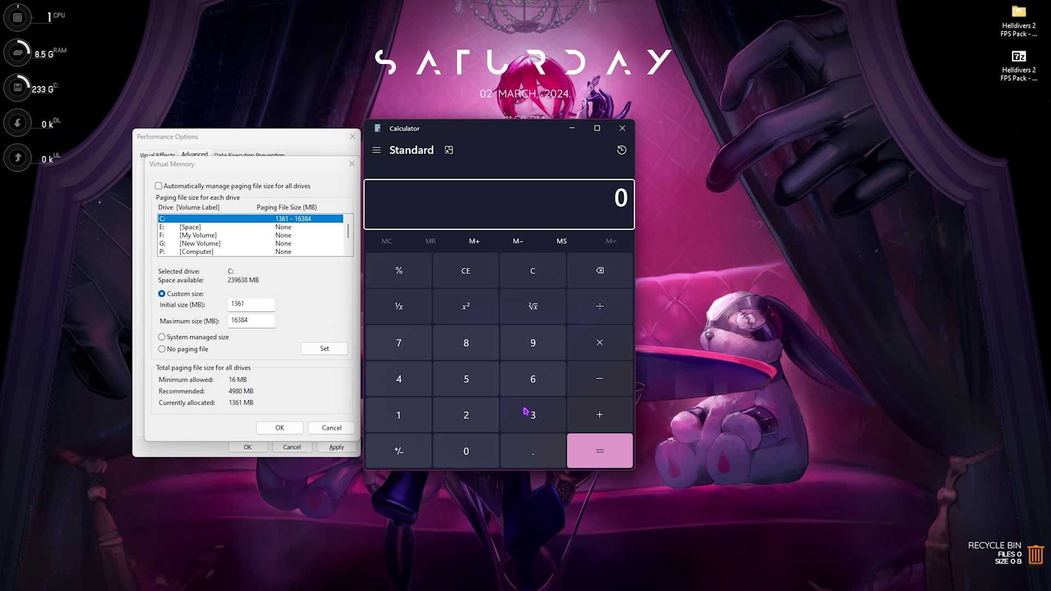
key("super")
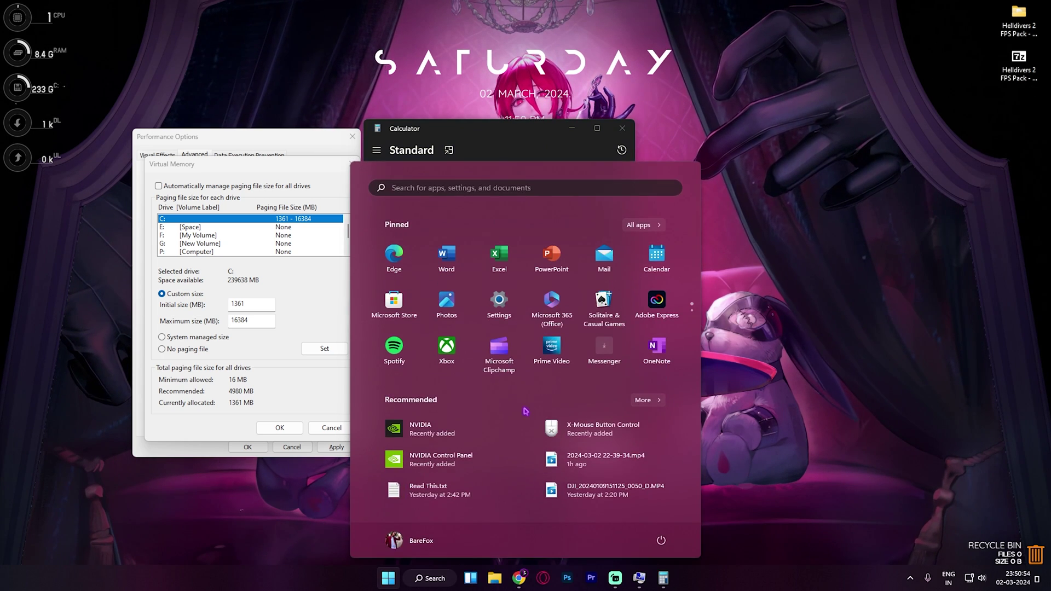
type("sys")
key("Return")
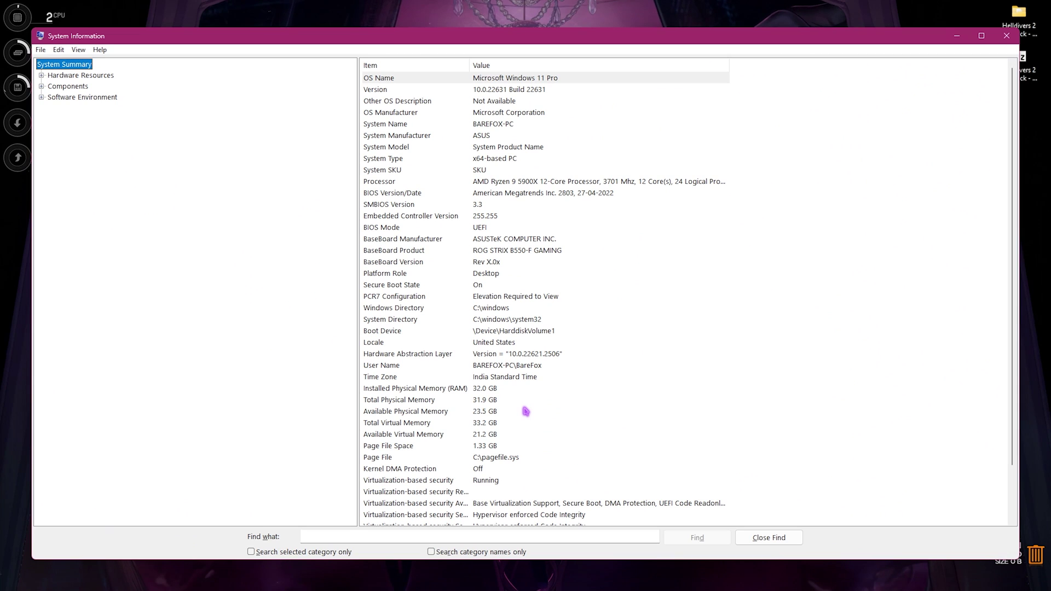
left_click(448, 388)
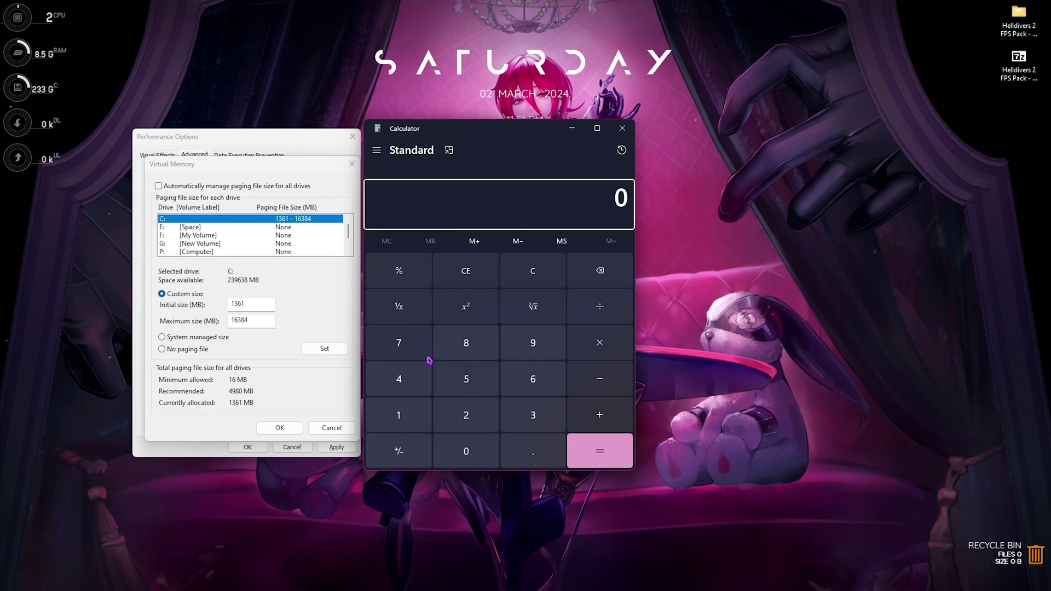
In Calculator, multiply 32 by 1024 and copy the result
left_click(533, 415)
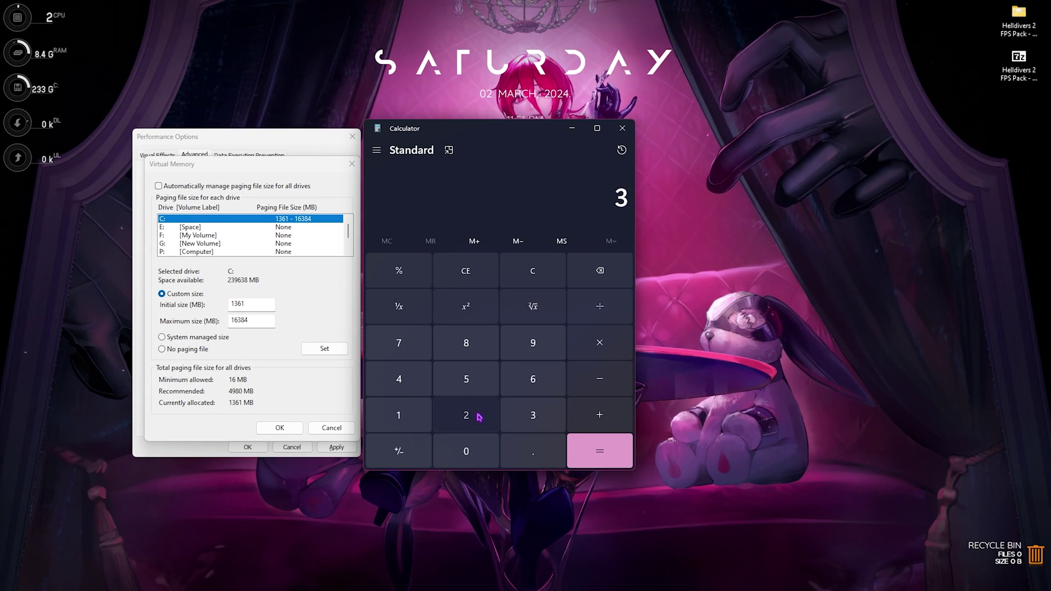
left_click(465, 415)
left_click(599, 343)
left_click(407, 420)
left_click(466, 451)
left_click(466, 415)
left_click(398, 379)
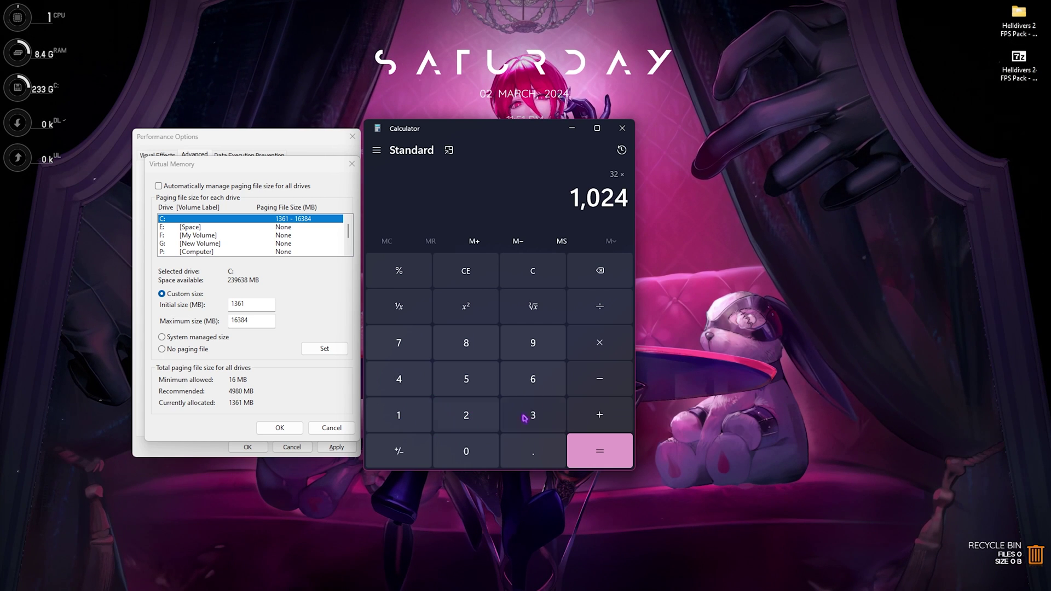
left_click(599, 450)
key("ctrl+c")
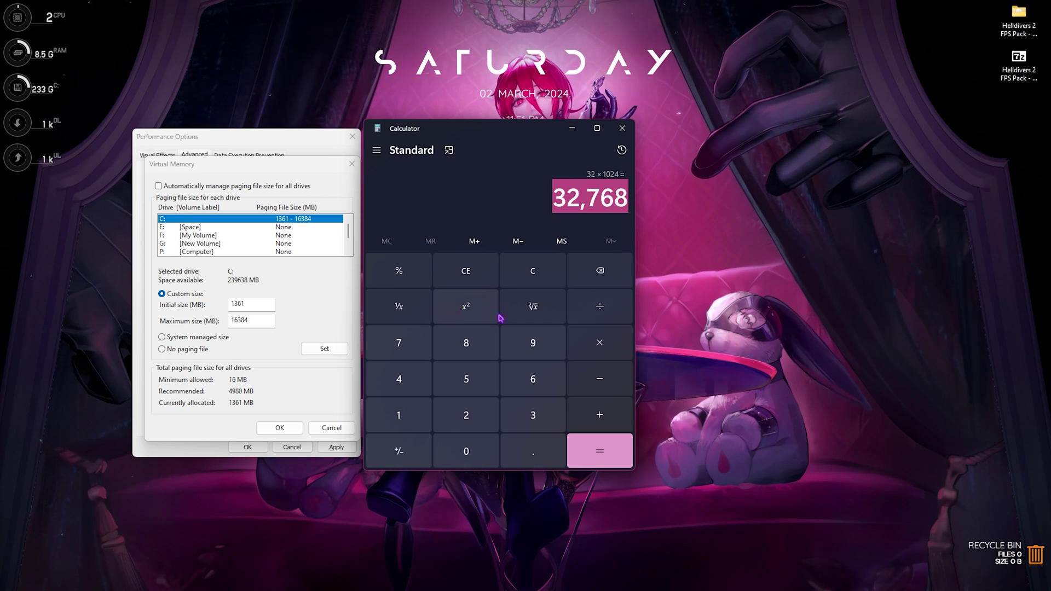
Divide the calculated product by 2 and accept drive C's custom paging file size in the virtual memory settings
left_click(599, 306)
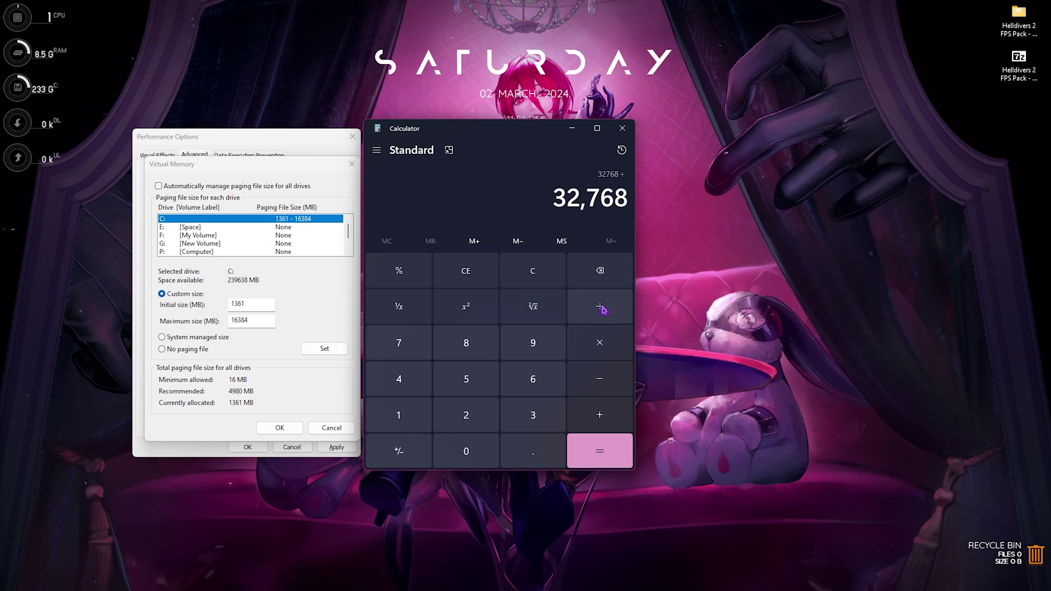
left_click(466, 415)
left_click(599, 451)
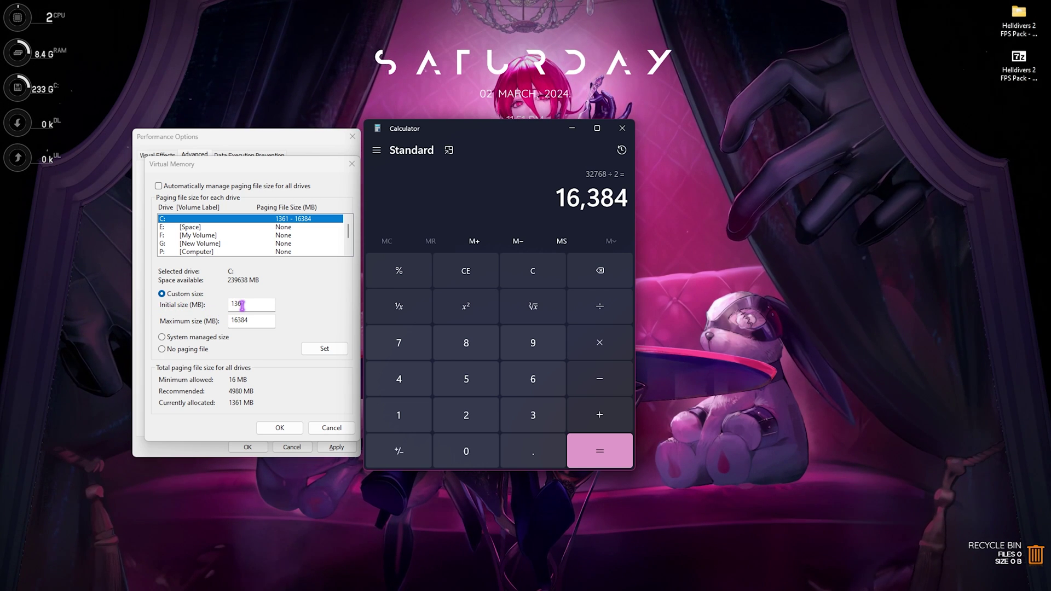
left_click(279, 426)
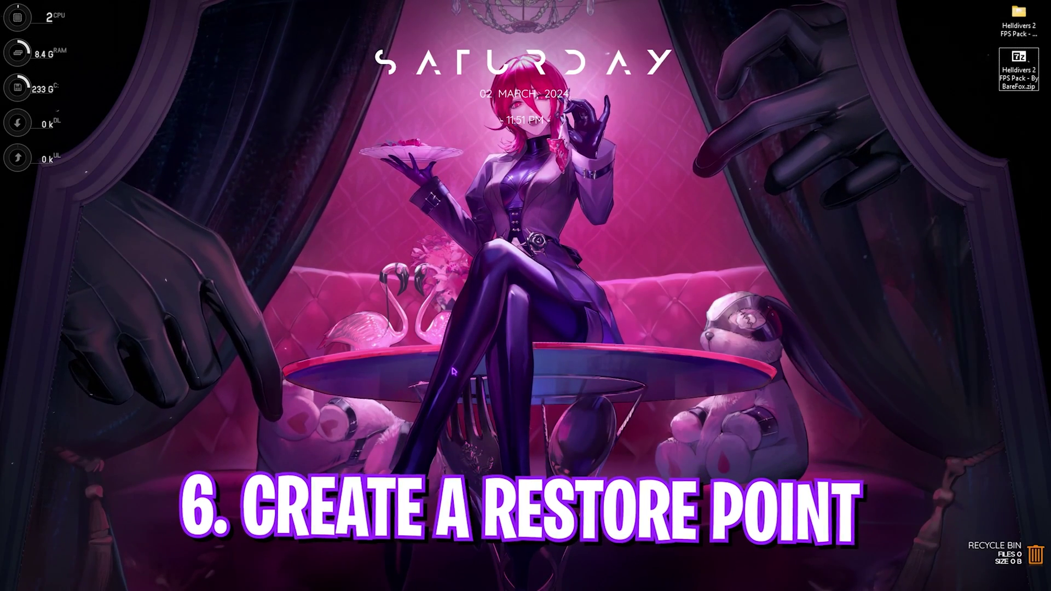
Search Windows for the restore point settings, open them and start creating a restore point with Local Disk (C:) selected
key("super")
type("create a restore point")
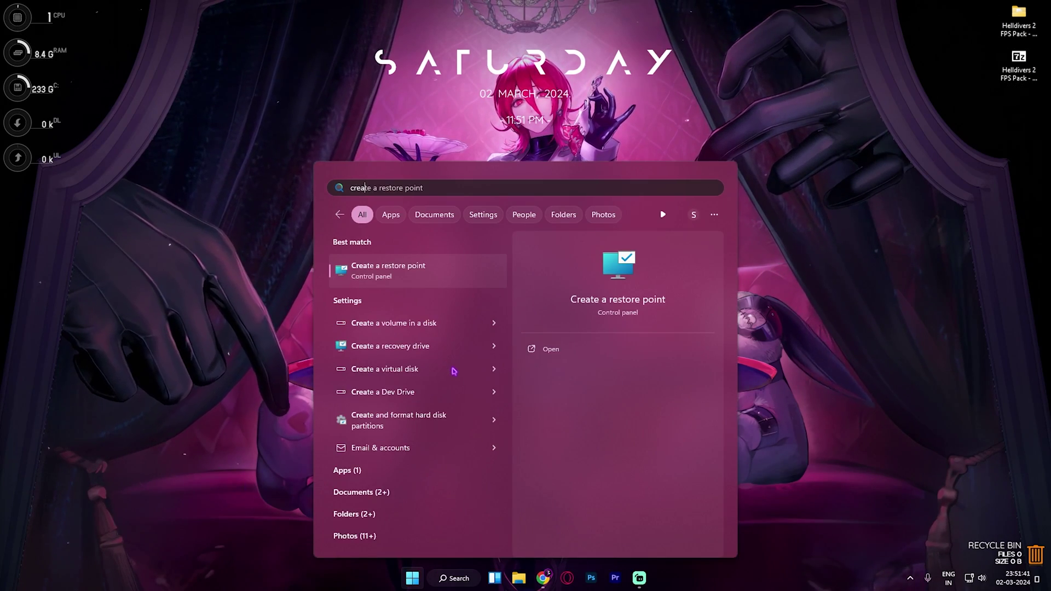
key("Return")
scroll(211, 305, "down", 1)
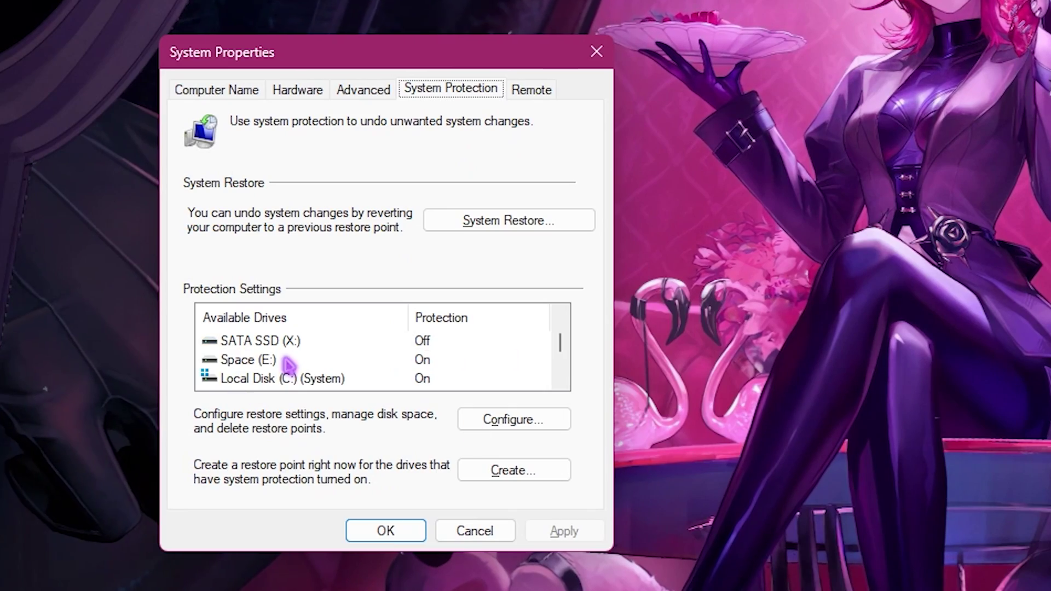
left_click(186, 313)
left_click(309, 358)
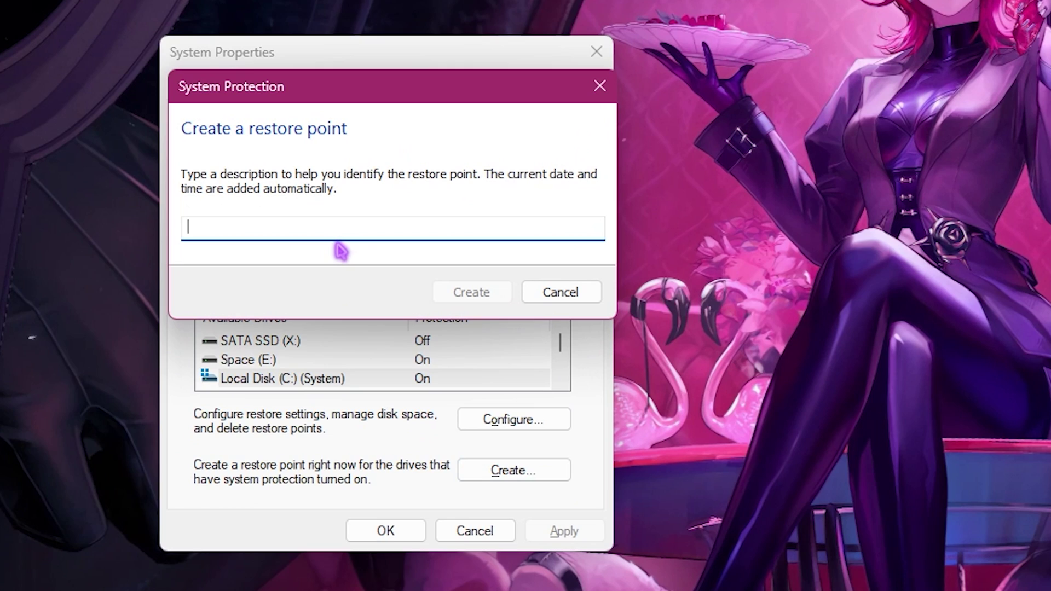
Describe the restore point as Helldivers2, create it and dismiss the completion message
type("Helldiver")
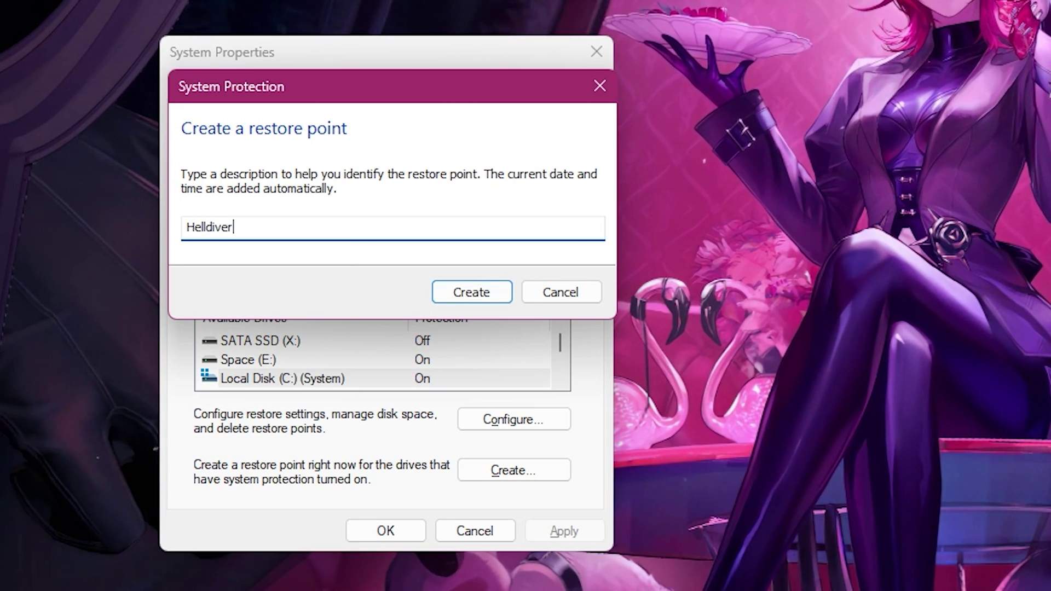
type("s2")
key("Return")
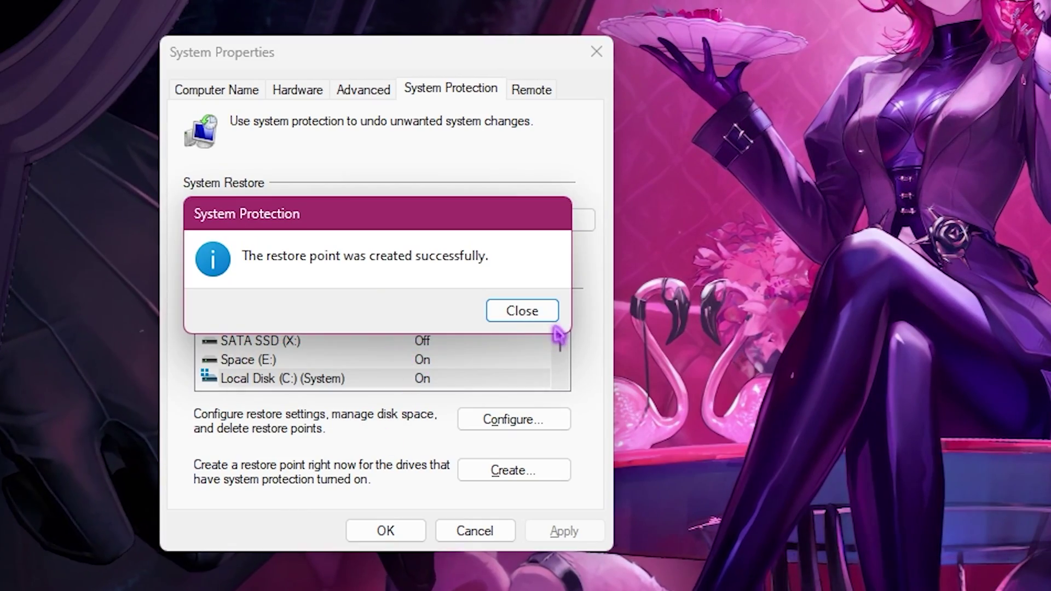
left_click(550, 315)
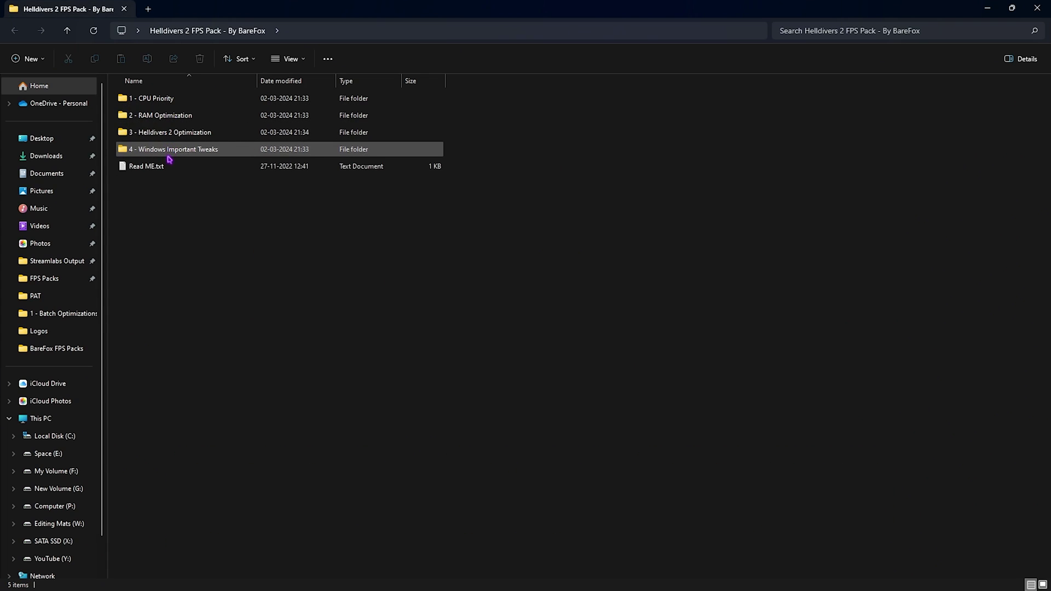
Examine the AMD and INTEL registry files in the pack's 1 - CPU Priority folder
double_click(171, 99)
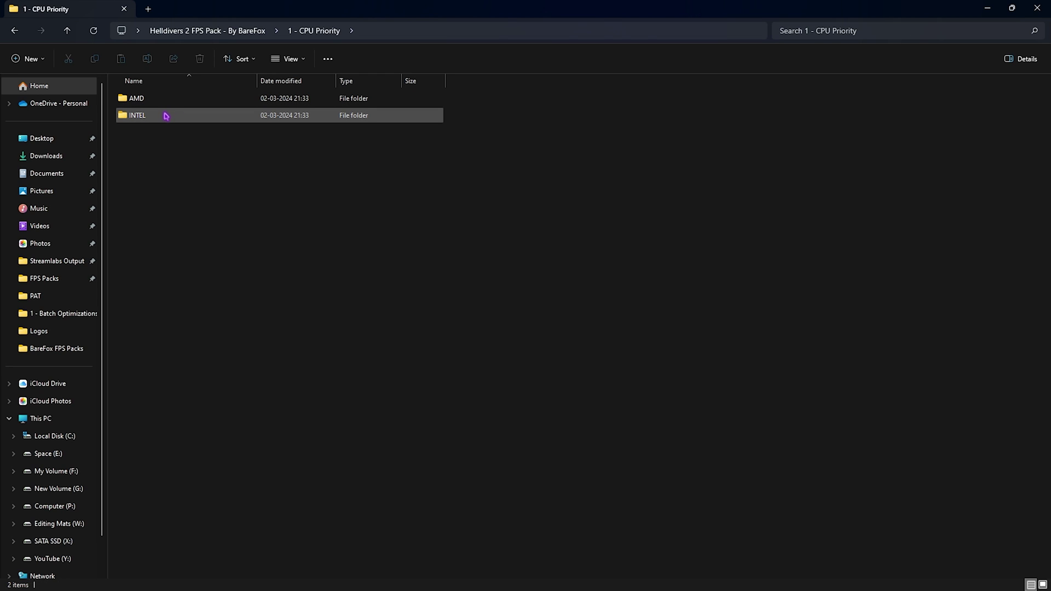
mouse_move(166, 116)
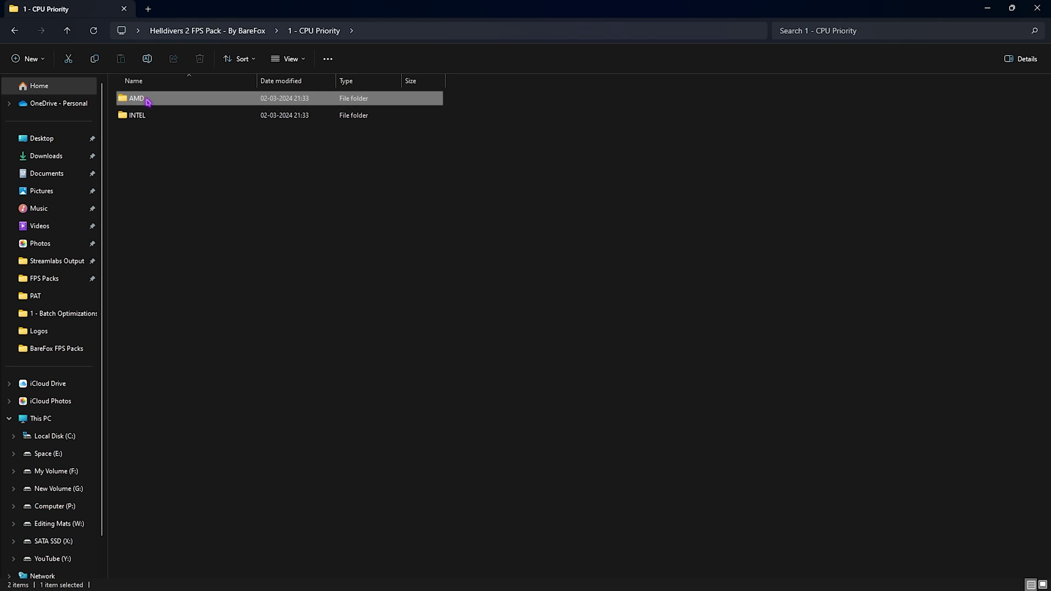
double_click(134, 98)
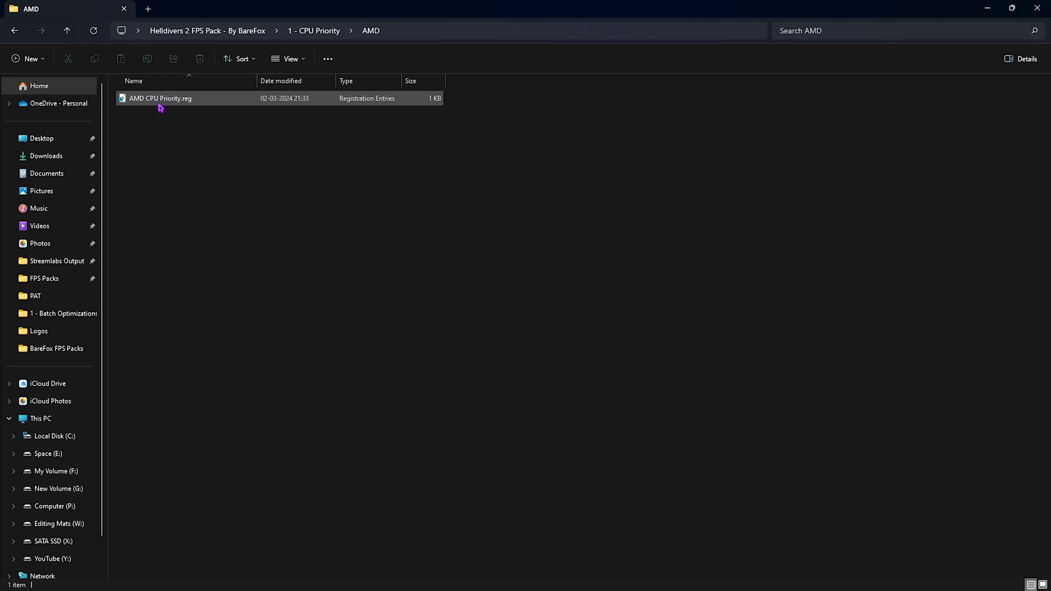
left_click(314, 31)
double_click(135, 115)
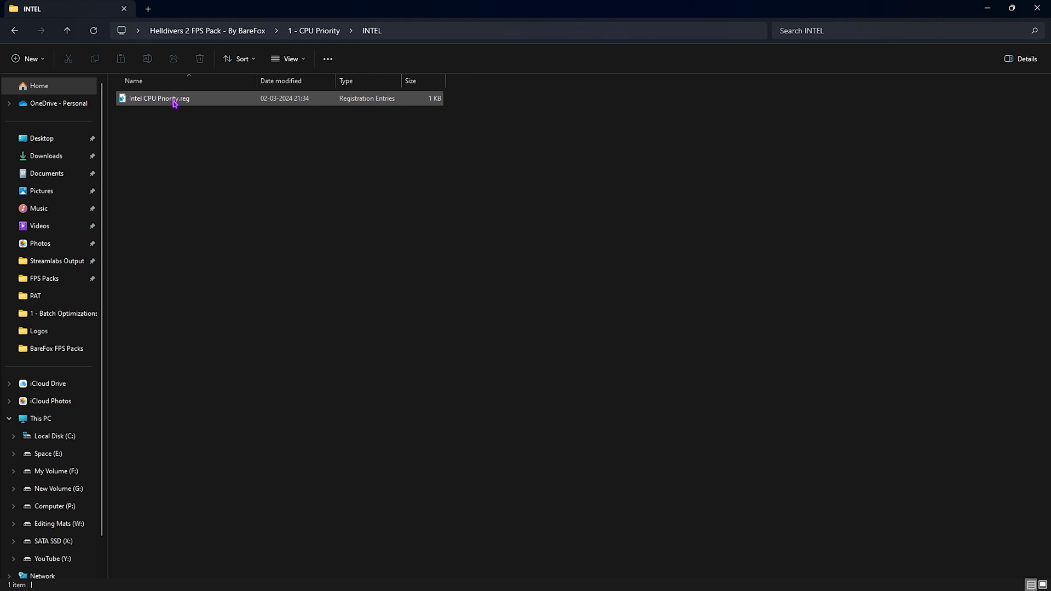
left_click(316, 30)
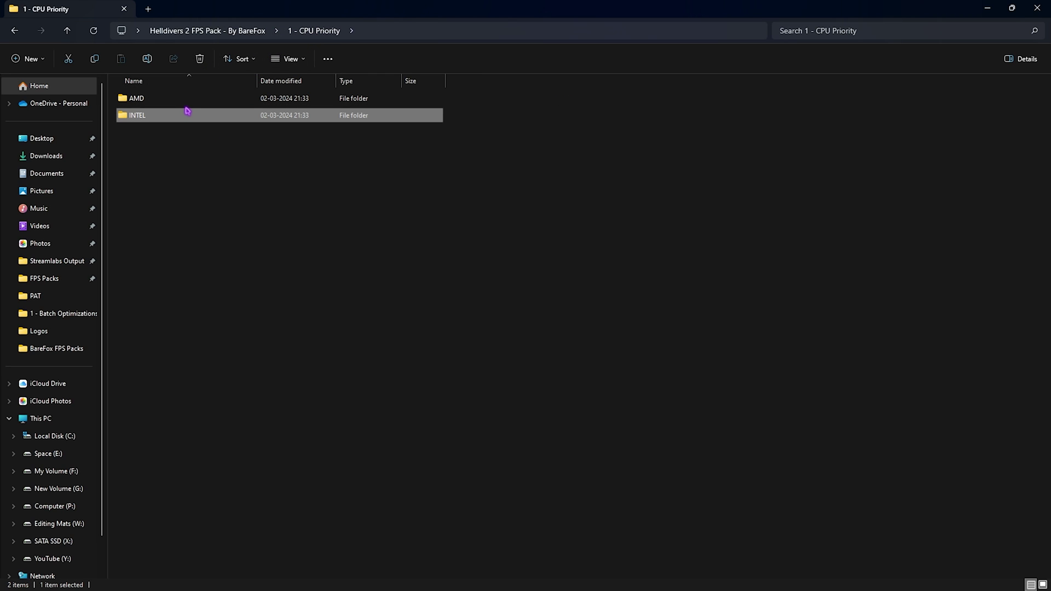
Examine the RAM size registry files and the Reset to Default file in the 2 - RAM Optimization folder
left_click(188, 31)
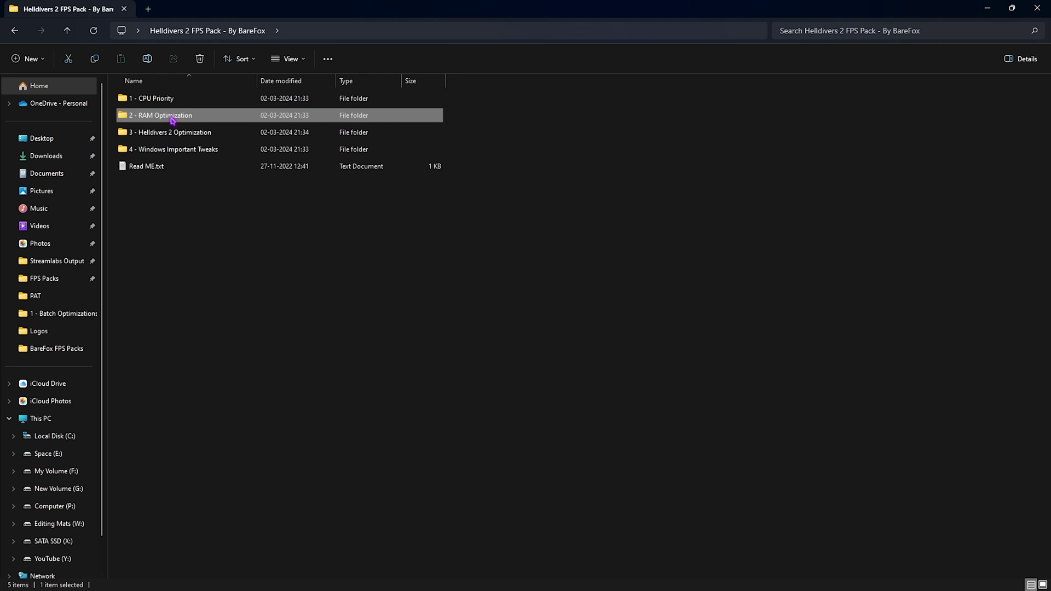
double_click(169, 115)
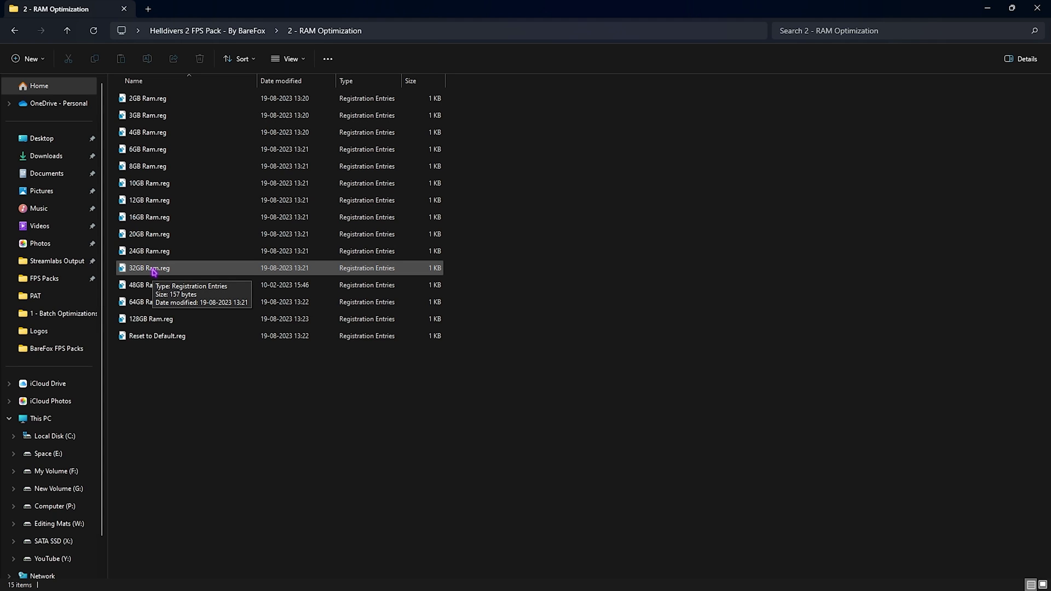
left_click(153, 342)
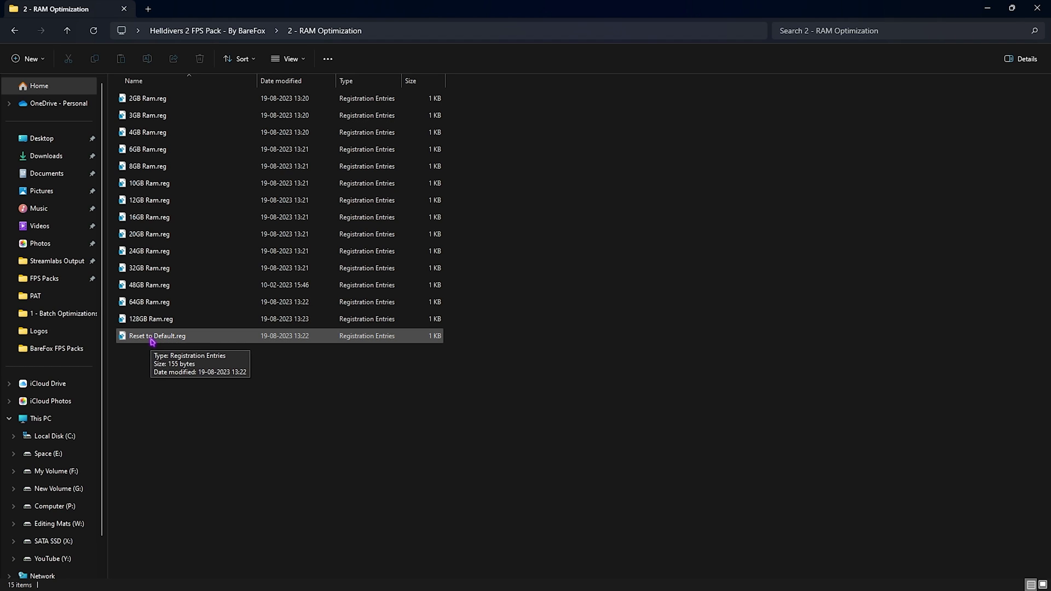
left_click_drag(600, 341, 624, 239)
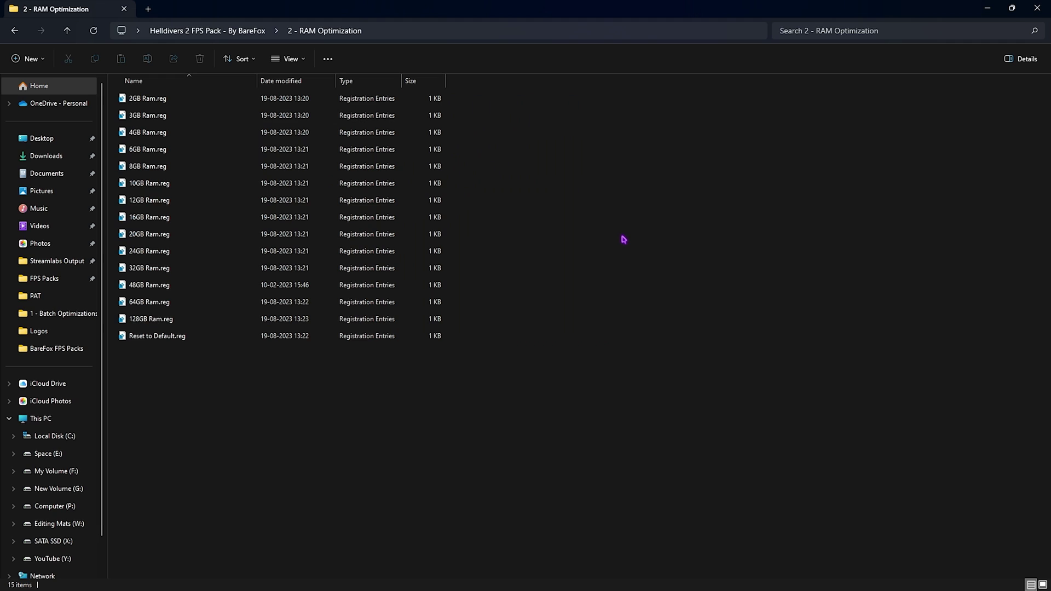
Examine the GPU Priority and Helldivers 2 High Priority registry files in the 3 - Helldivers 2 Optimization folder
key("alt+Up")
double_click(168, 136)
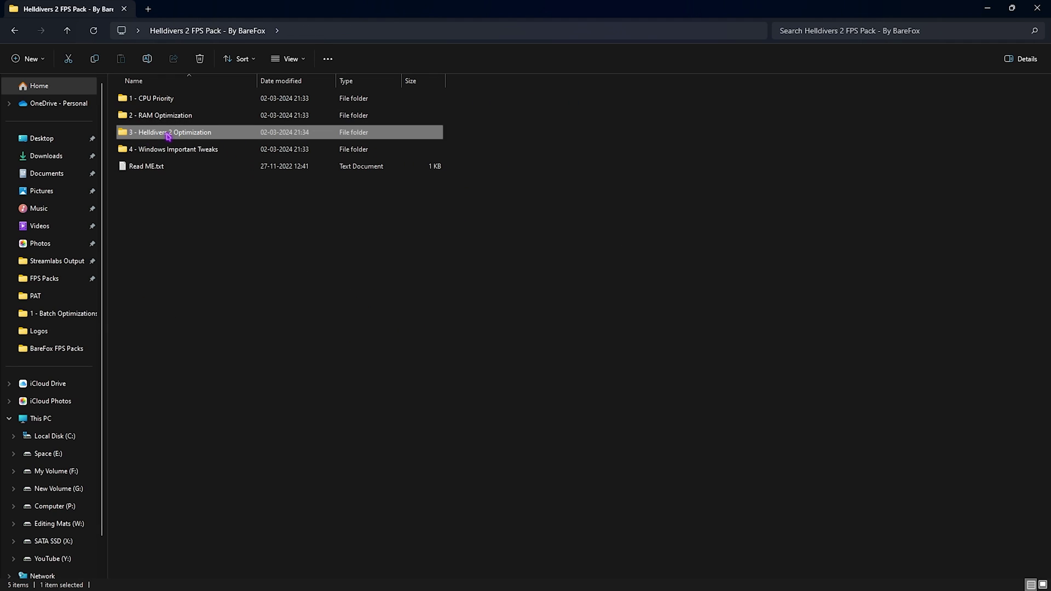
left_click(149, 121)
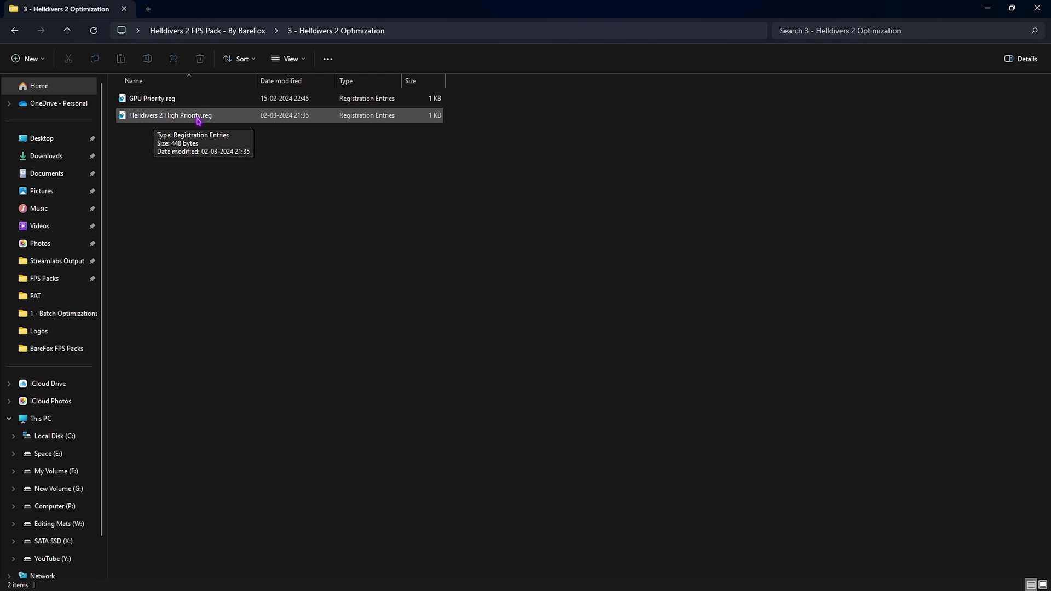
left_click(192, 98)
left_click(192, 129)
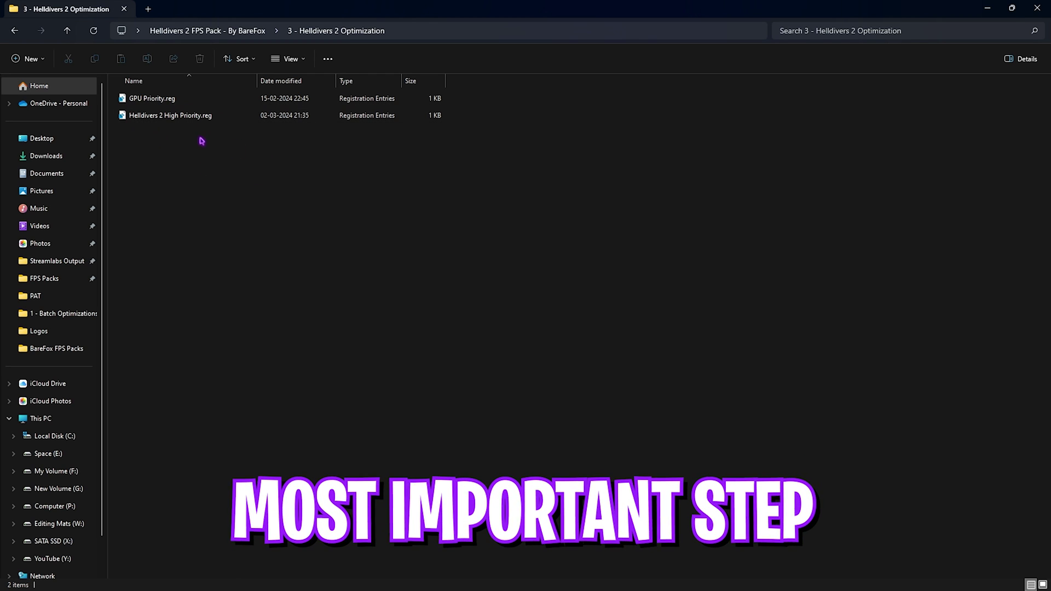
left_click_drag(253, 153, 213, 97)
left_click(285, 177)
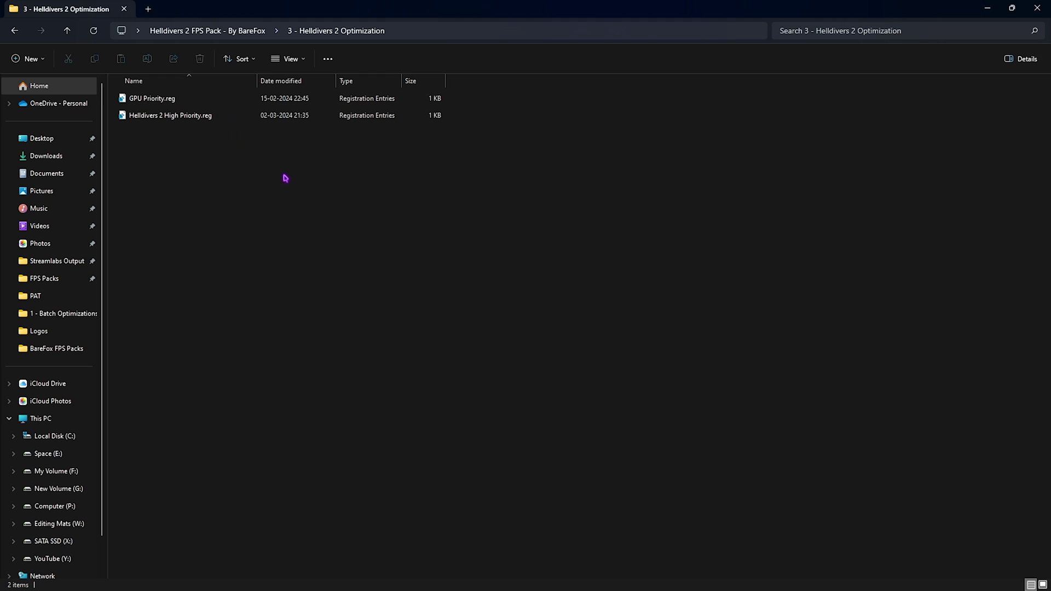
Examine each tweak registry file in the 4 - Windows Important Tweaks folder, from Disable Unnecessary Services to Win32PrioritySeperation
left_click(14, 31)
double_click(180, 150)
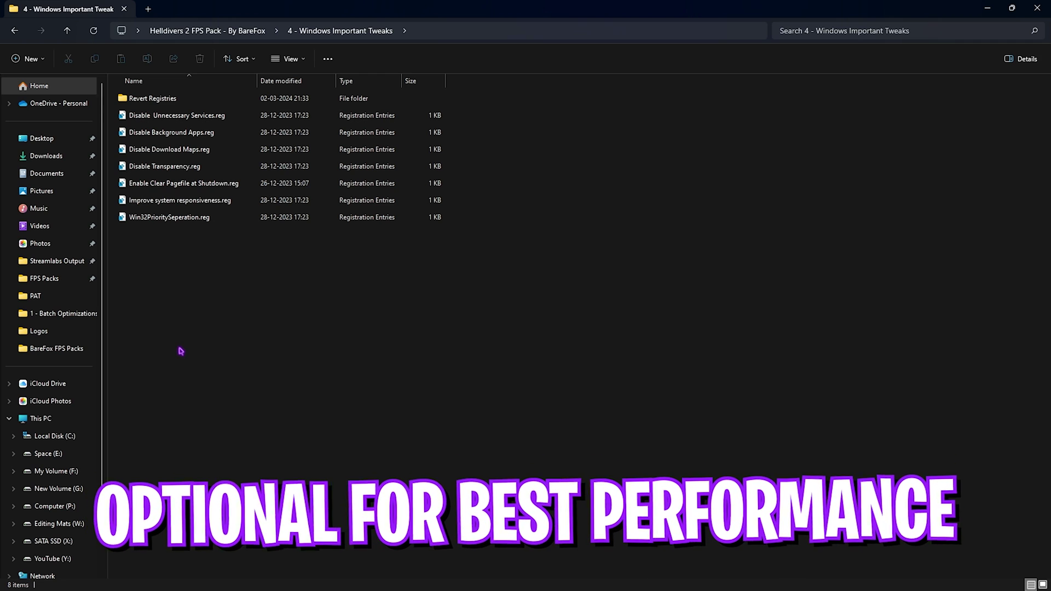
left_click_drag(225, 277, 185, 113)
left_click(228, 302)
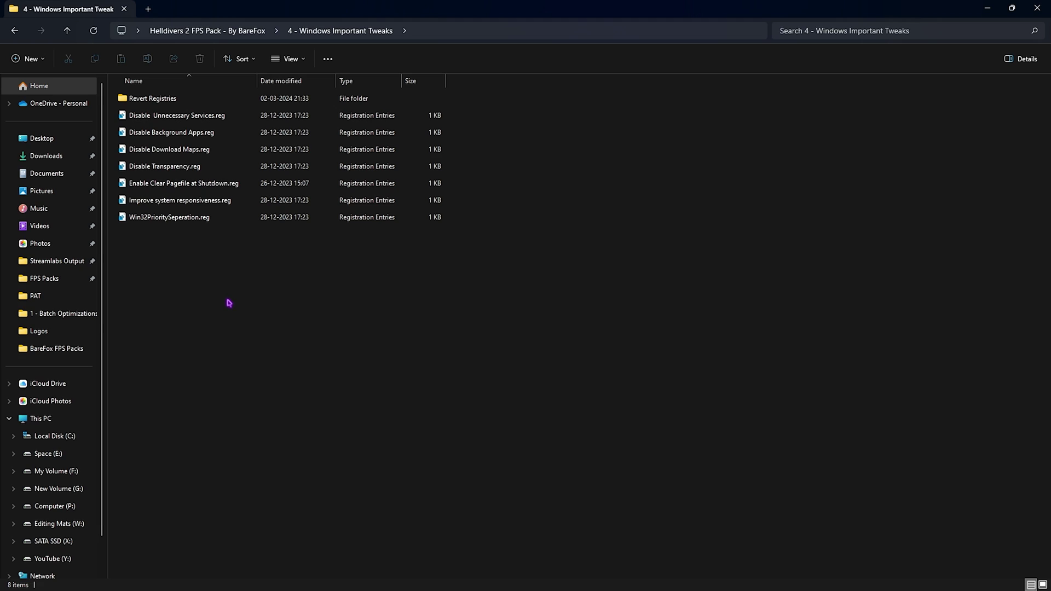
left_click(197, 117)
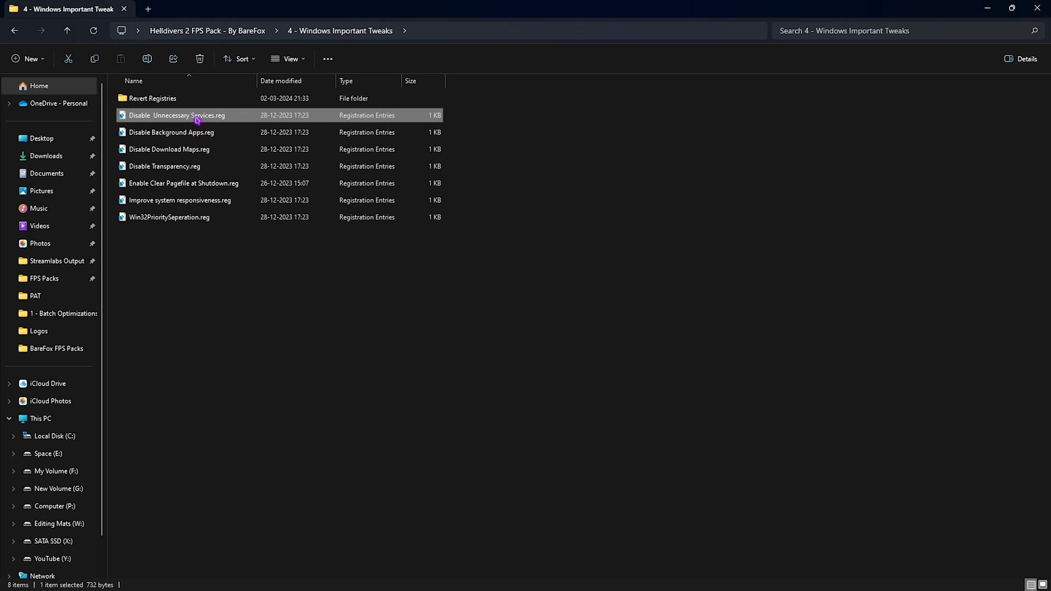
left_click(192, 133)
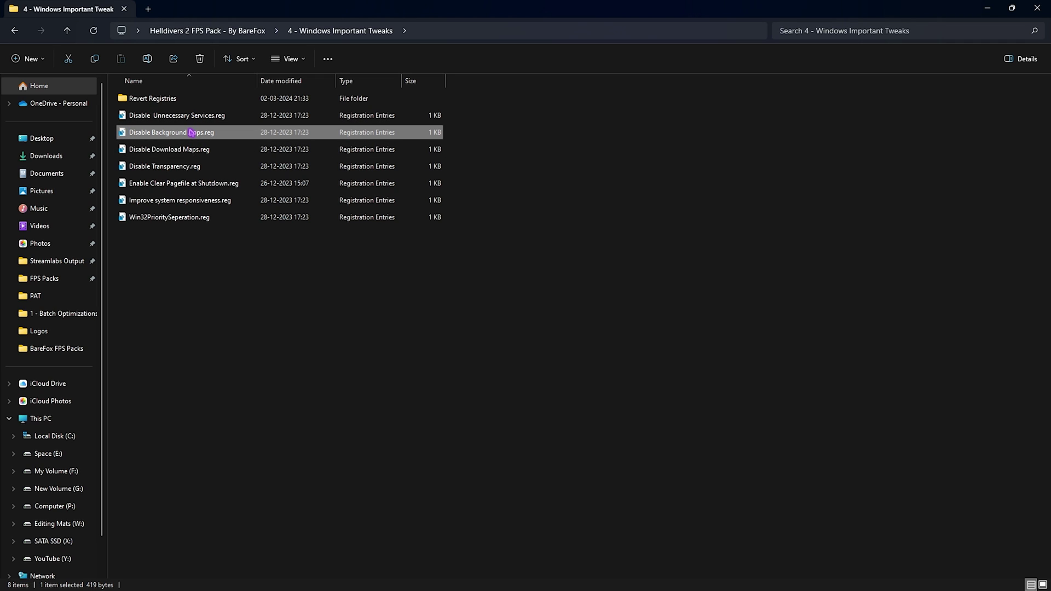
left_click(211, 149)
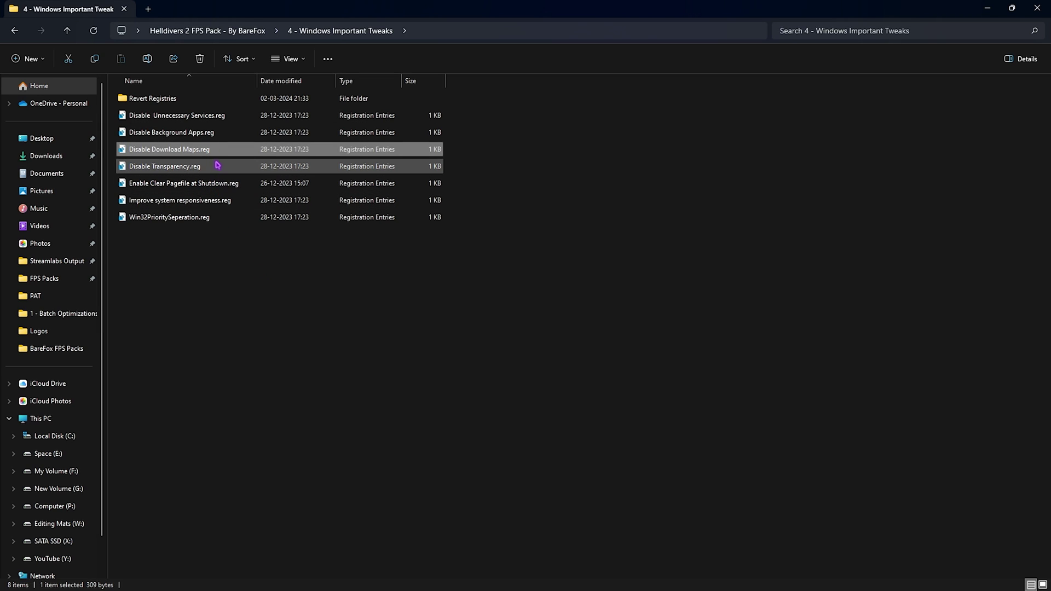
left_click(217, 164)
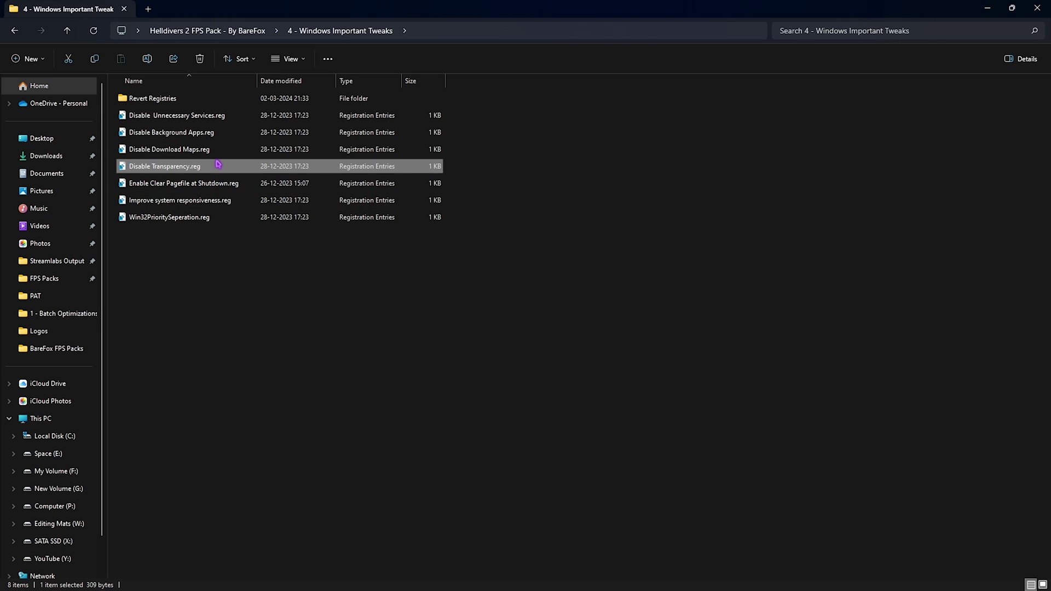
left_click(183, 202)
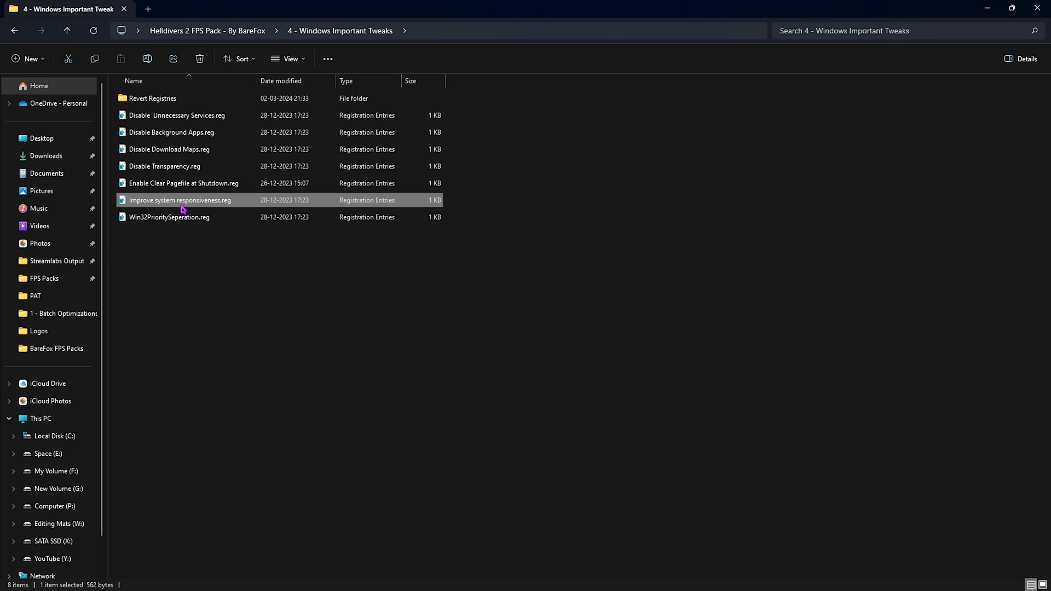
left_click(165, 219)
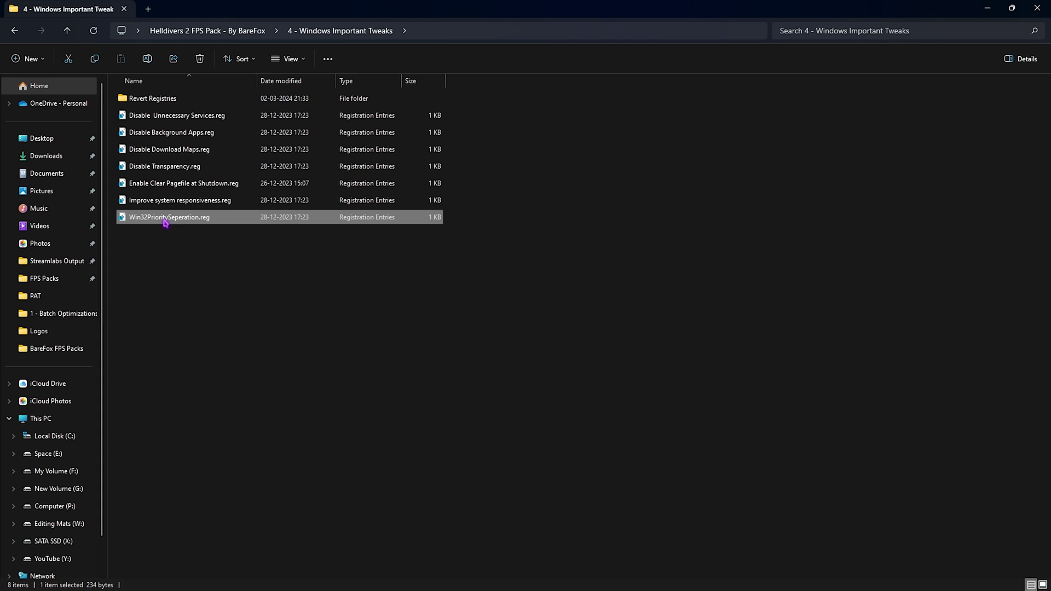
Examine the contents of the Revert Registries folder, return to the Windows tweaks folder and close the window
left_click_drag(307, 344, 201, 108)
double_click(157, 98)
left_click_drag(186, 235, 172, 98)
left_click(388, 70)
left_click(349, 32)
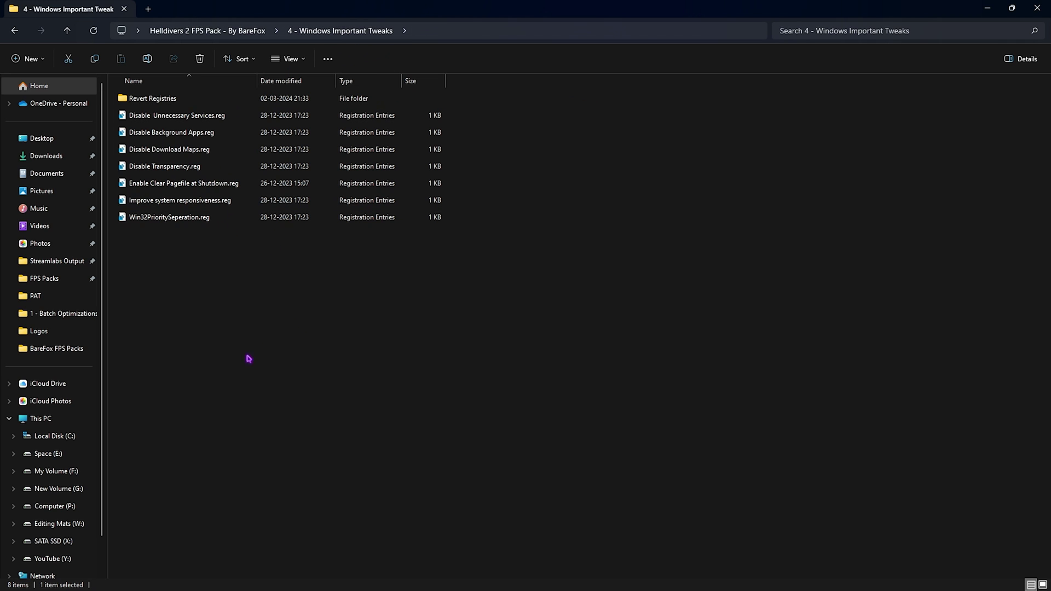
left_click(1036, 8)
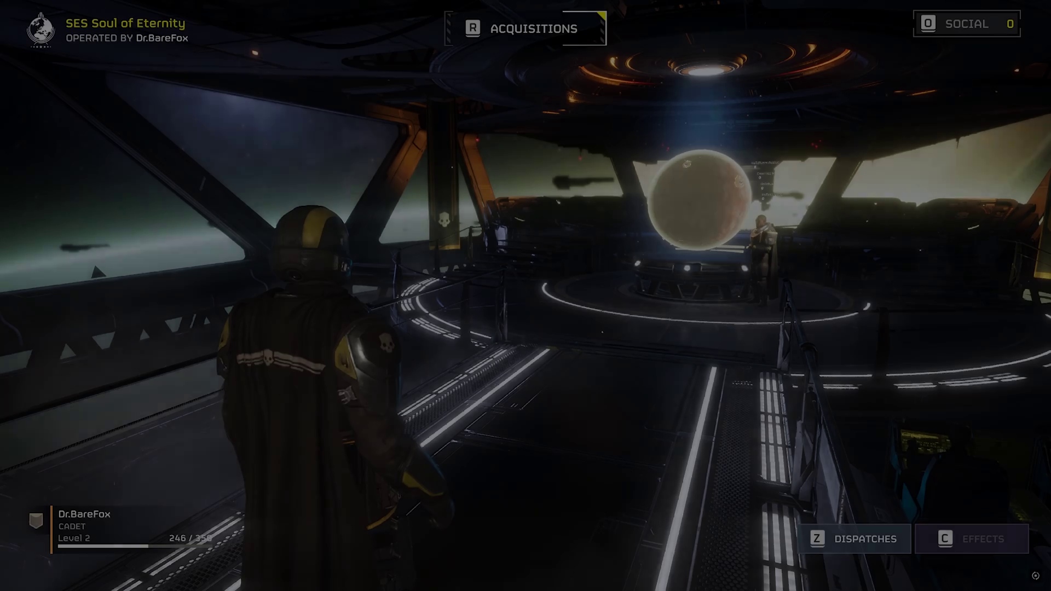
Switch to Helldivers 2 and open the display settings in its options
key("Escape")
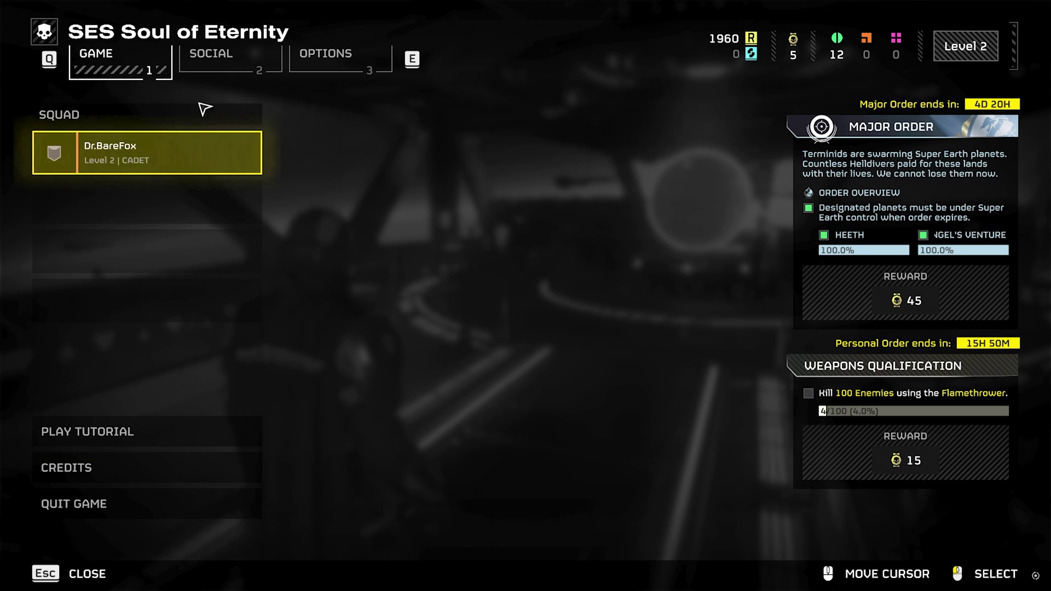
left_click(327, 55)
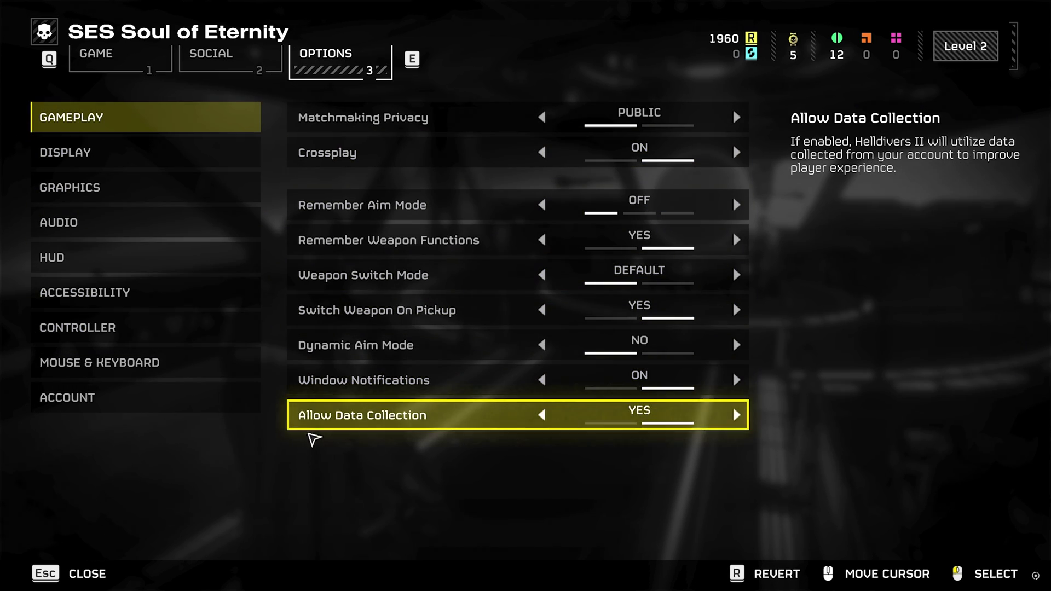
left_click(104, 160)
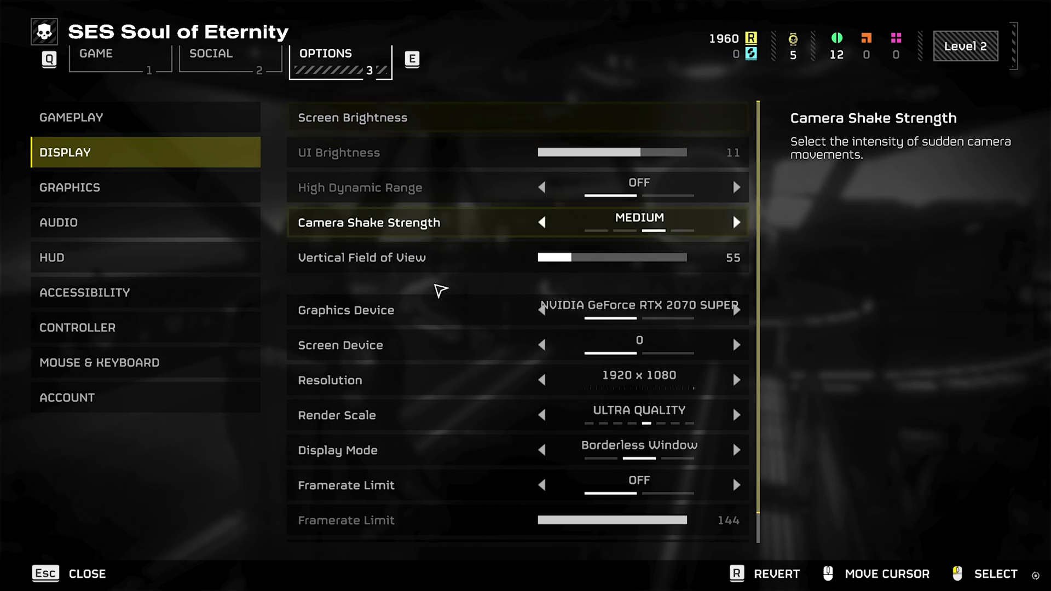
scroll(416, 263, "down", 1)
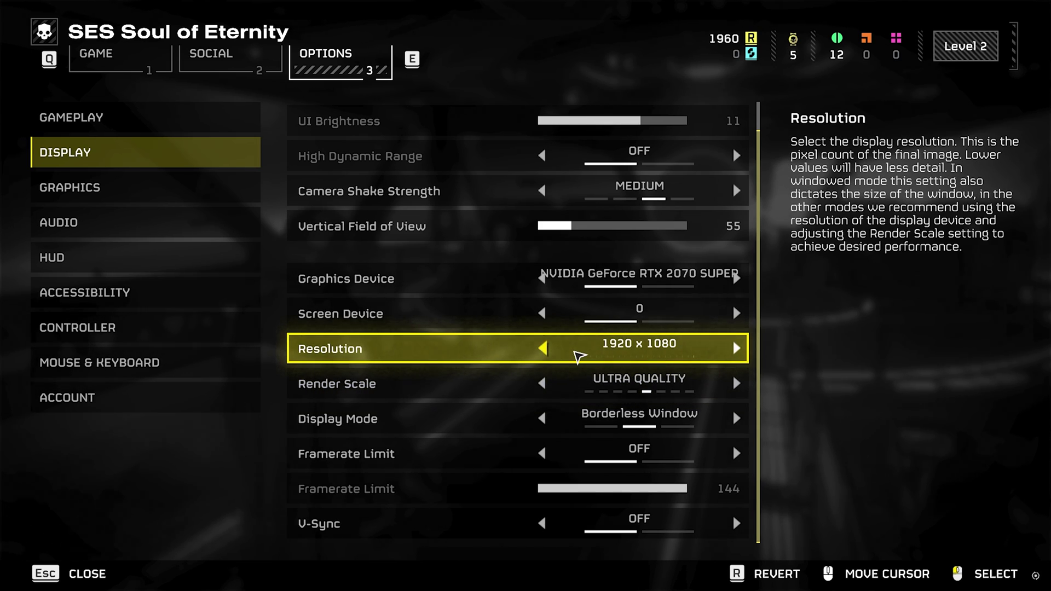
Set the Render Scale to Balanced and advance the Display Mode to its next option
left_click(543, 383)
left_click(543, 384)
left_click(545, 385)
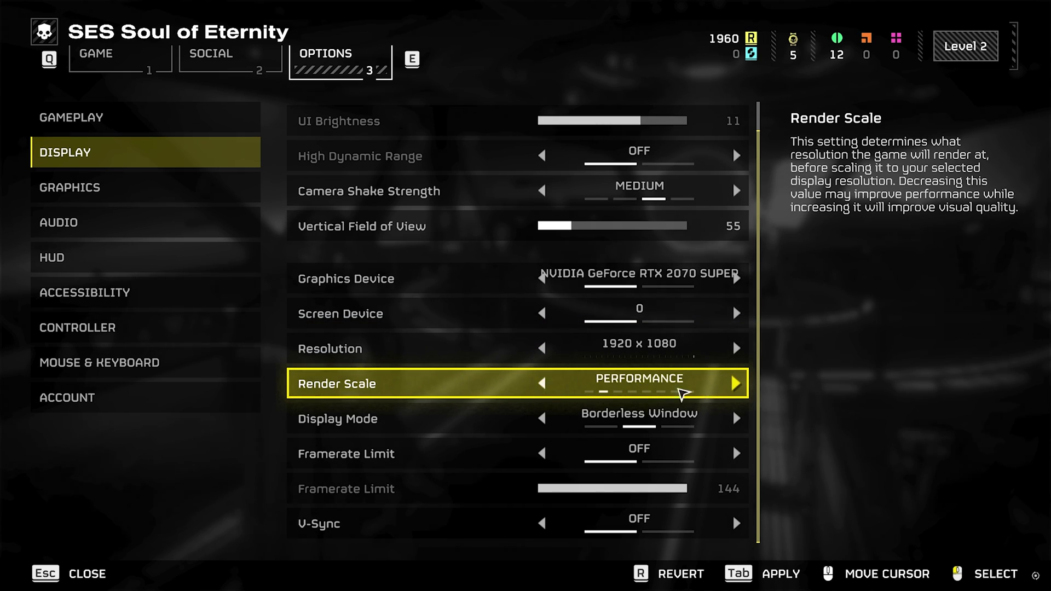
left_click(550, 383)
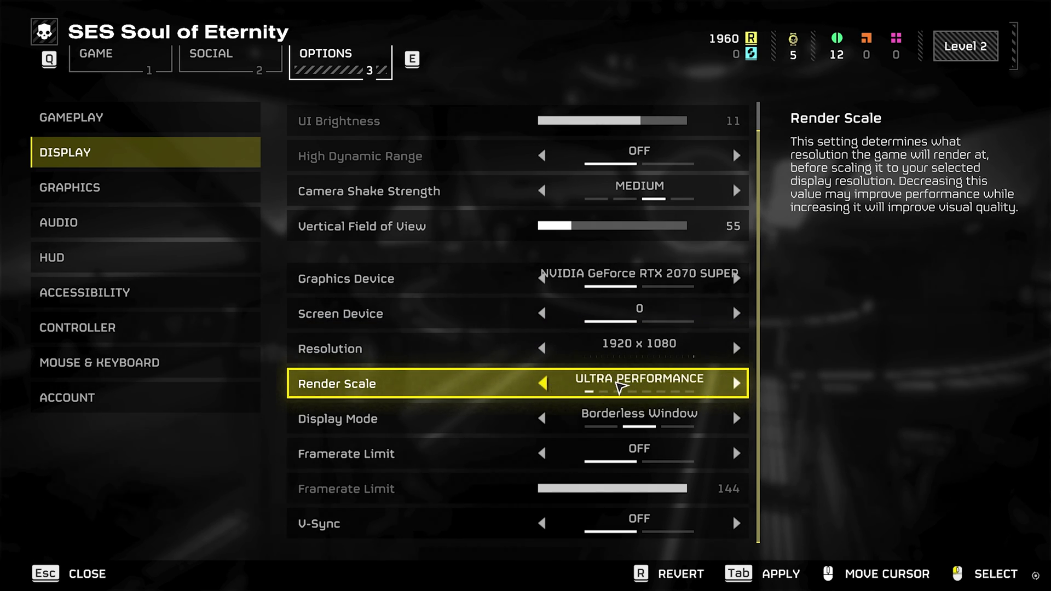
left_click(734, 385)
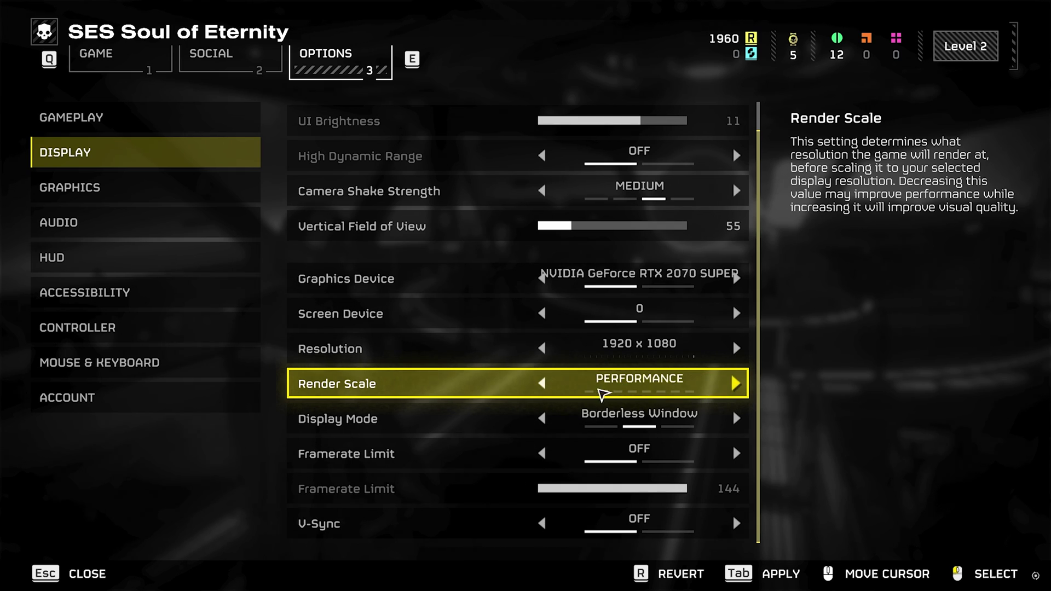
left_click(734, 385)
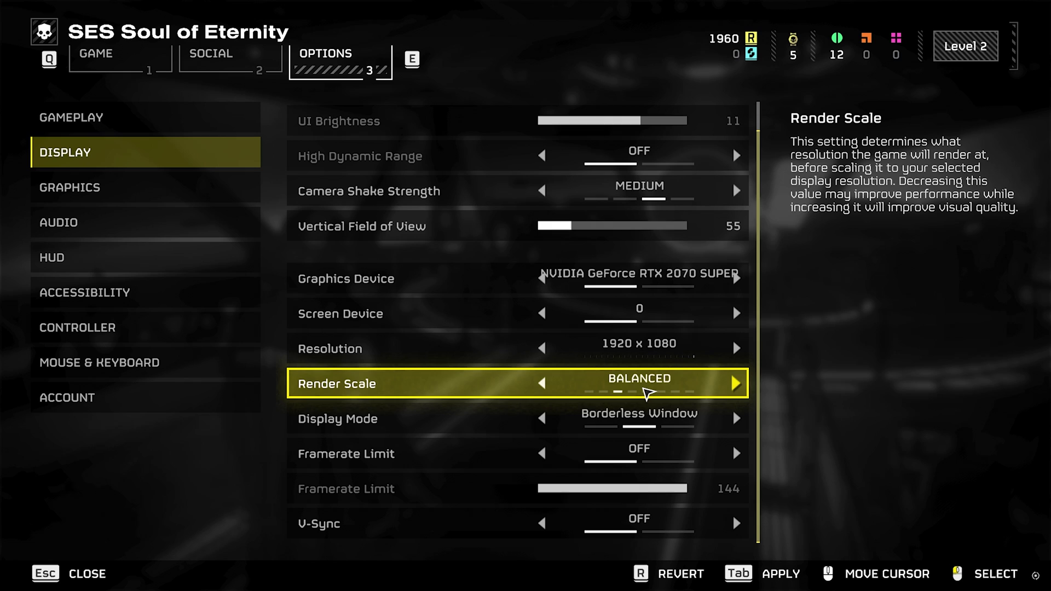
left_click(736, 418)
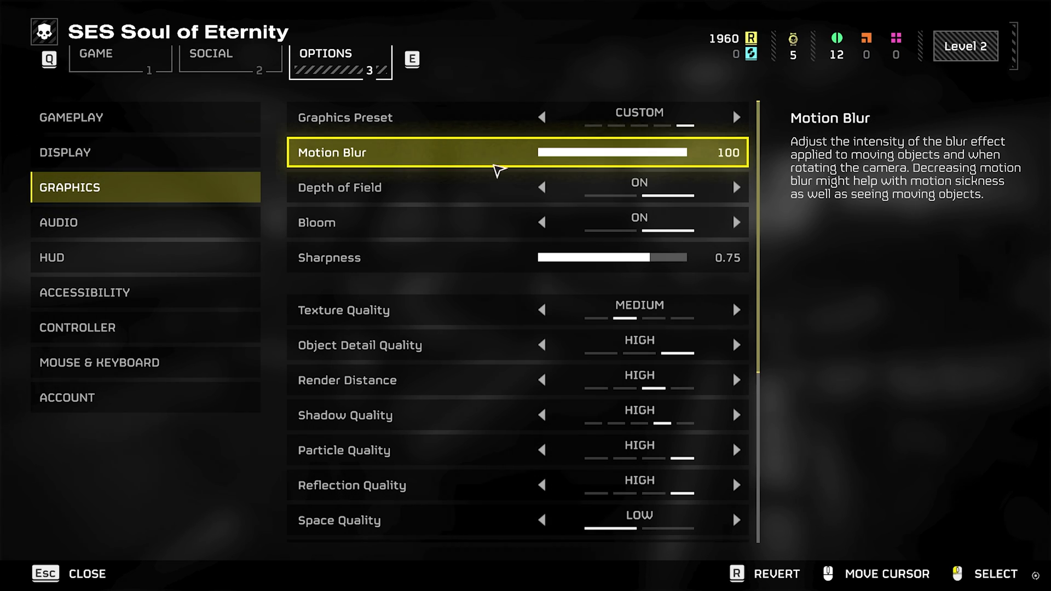
In the graphics options, set Motion Blur to 0 and turn off Depth of Field and Bloom
left_click_drag(697, 158, 389, 164)
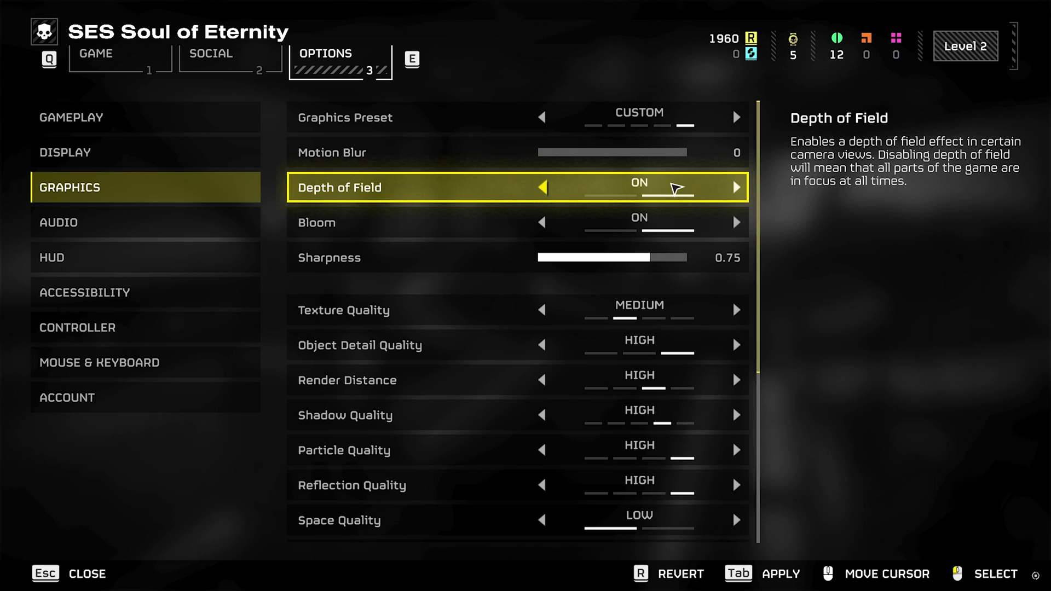
left_click(630, 192)
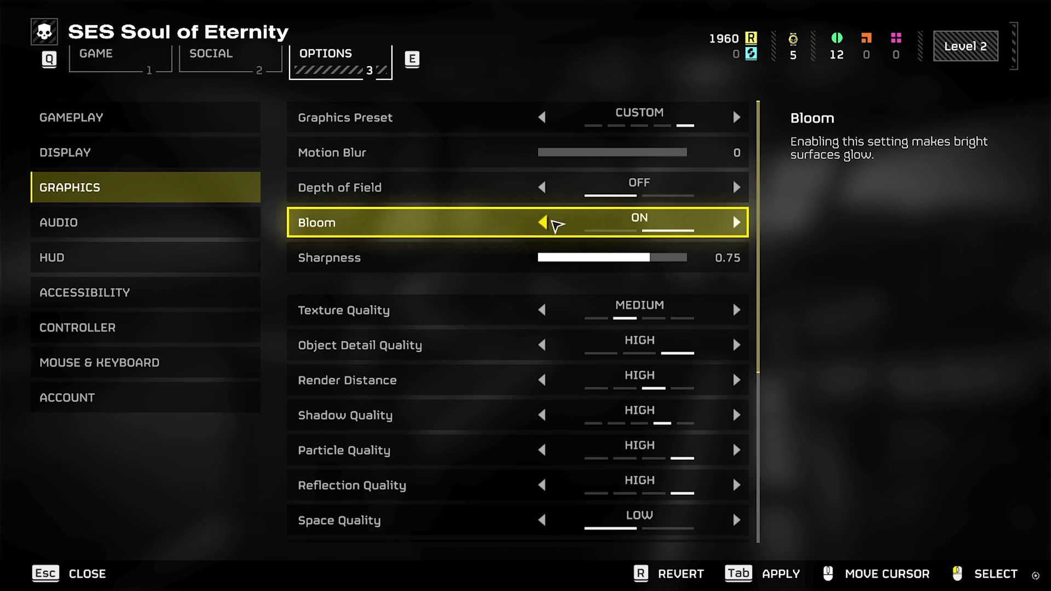
left_click(539, 223)
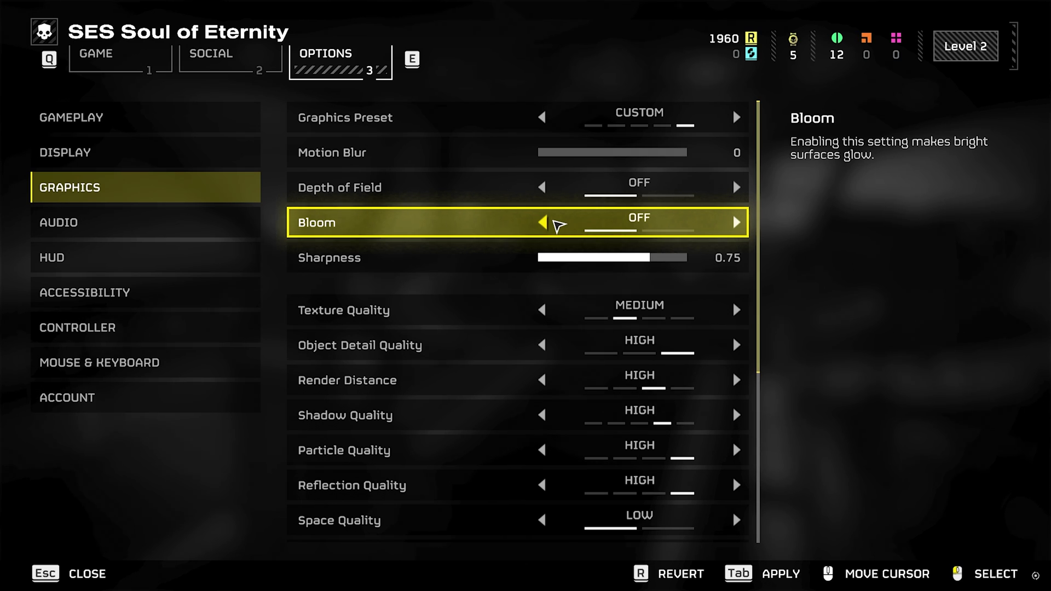
Turn Bloom back on, and try Texture Quality at Low before returning it to Medium
left_click(735, 222)
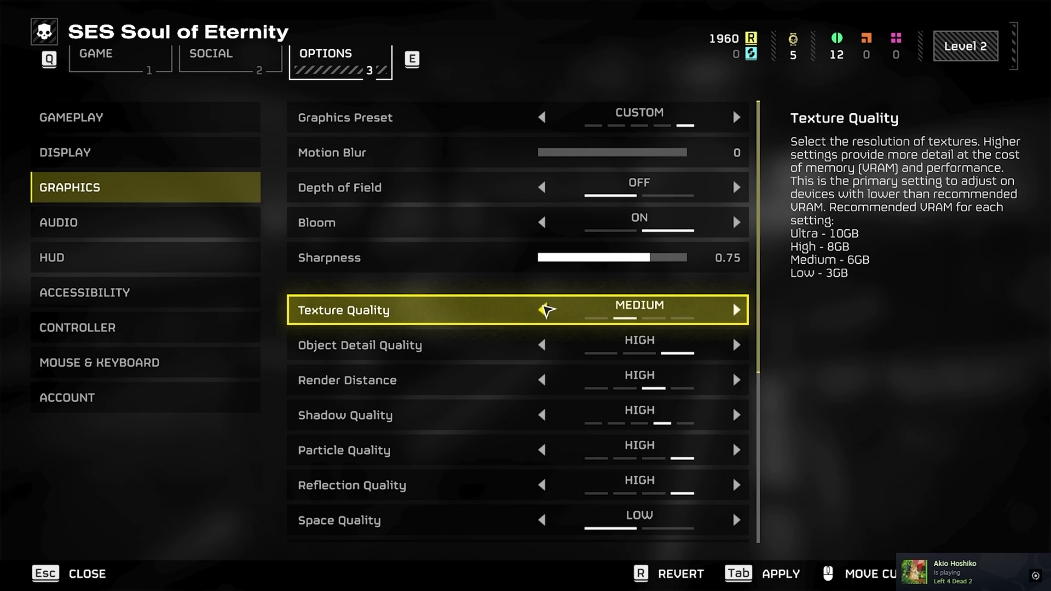
left_click(546, 310)
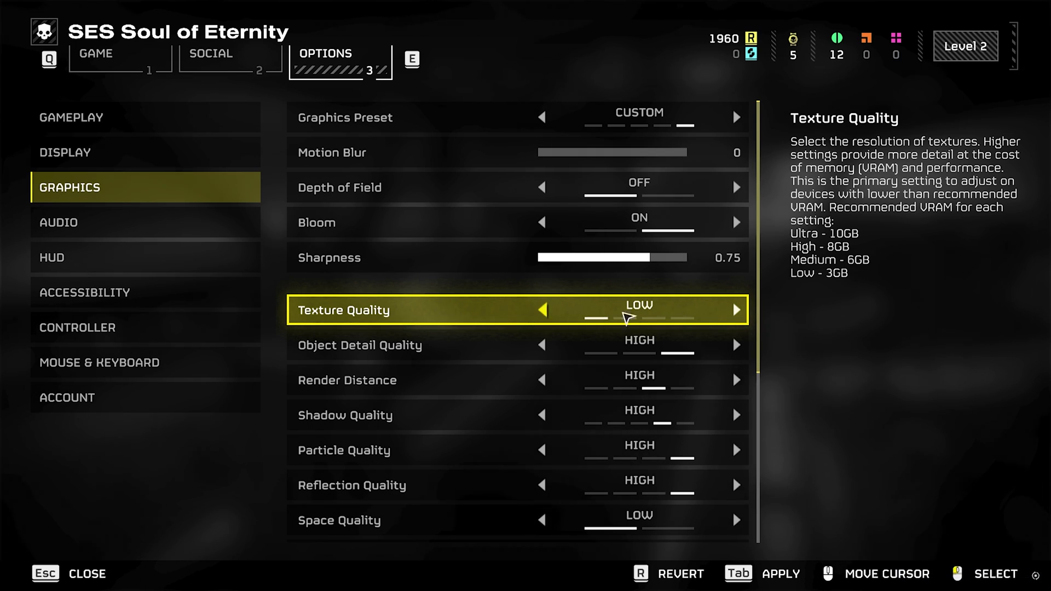
left_click(736, 310)
Lower Object Detail Quality to Low, then raise it to Medium
left_click(543, 344)
left_click(543, 345)
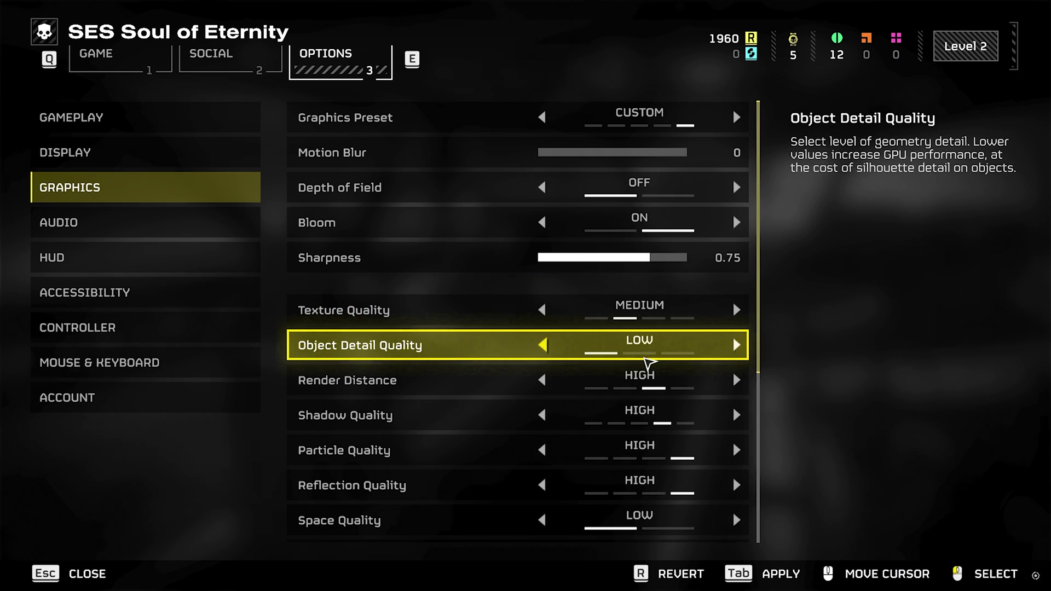
left_click(736, 345)
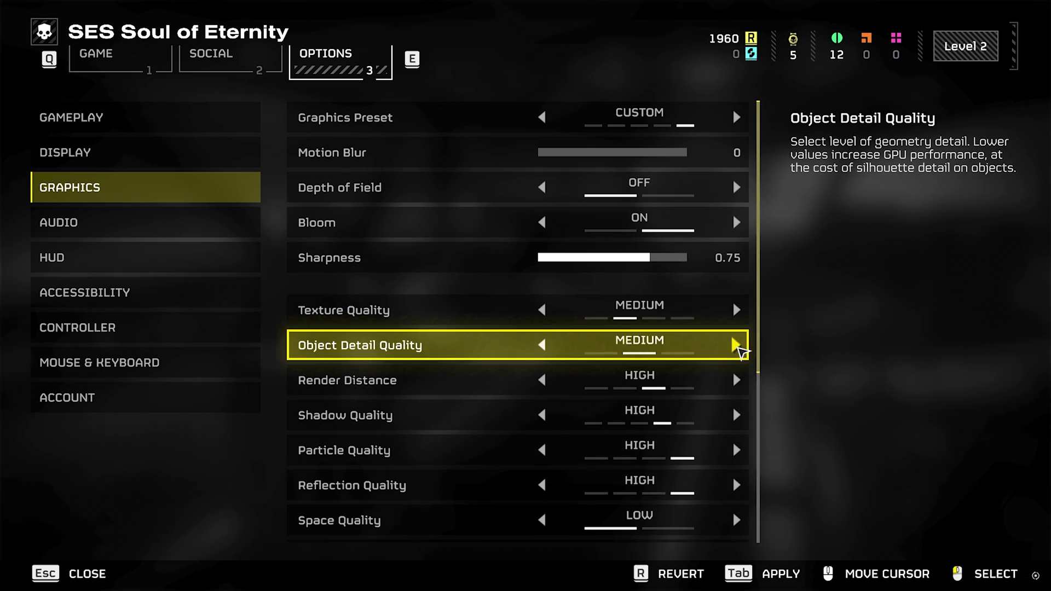
Set both Render Distance and Shadow Quality to Low in the graphics options
left_click(542, 380)
left_click(542, 379)
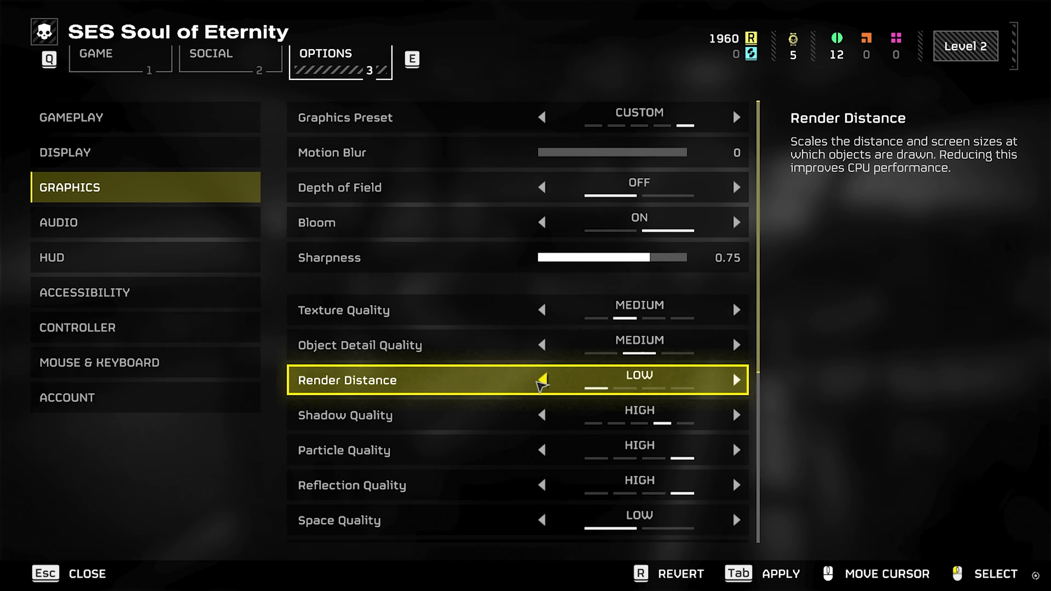
scroll(538, 379, "down", 3)
left_click(542, 318)
left_click(541, 317)
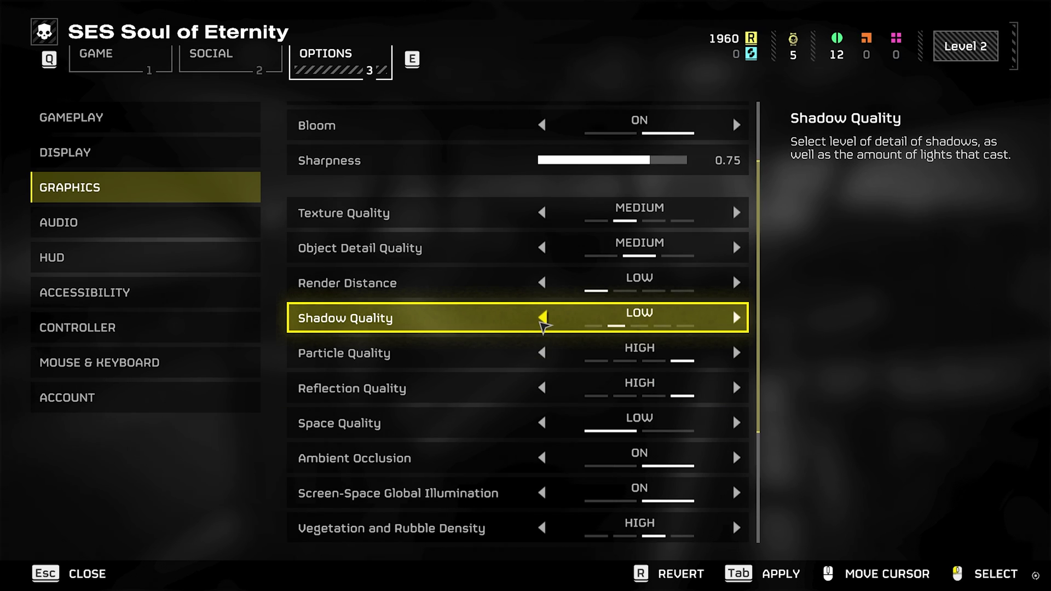
Reduce both Particle Quality and Reflection Quality to Lowest
left_click(542, 353)
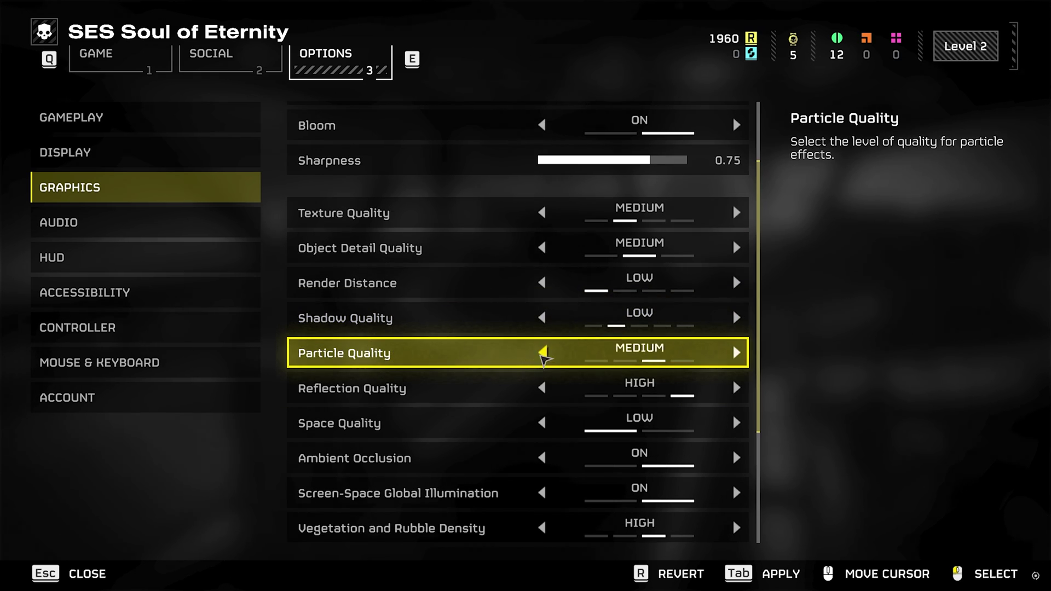
left_click(541, 353)
left_click(541, 353)
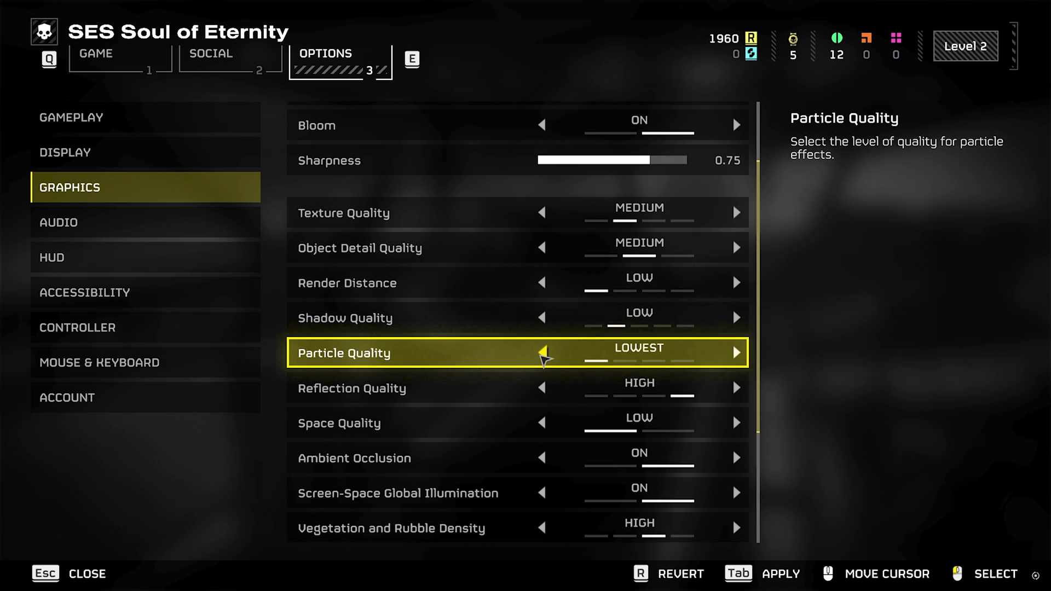
left_click(541, 387)
left_click(542, 387)
left_click(541, 387)
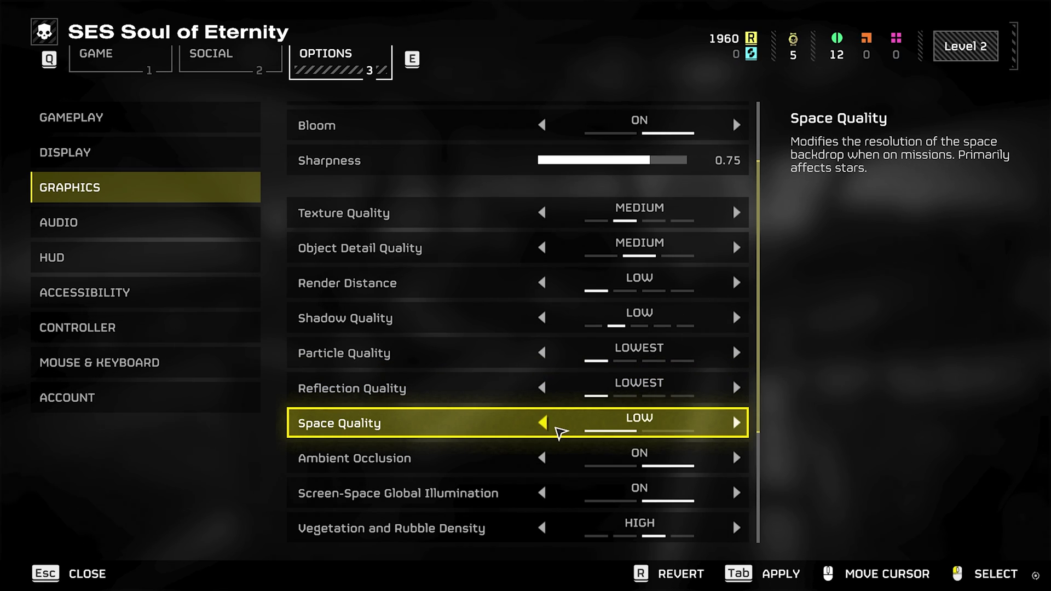
Turn off Ambient Occlusion and Screen-Space Global Illumination
scroll(559, 432, "down", 3)
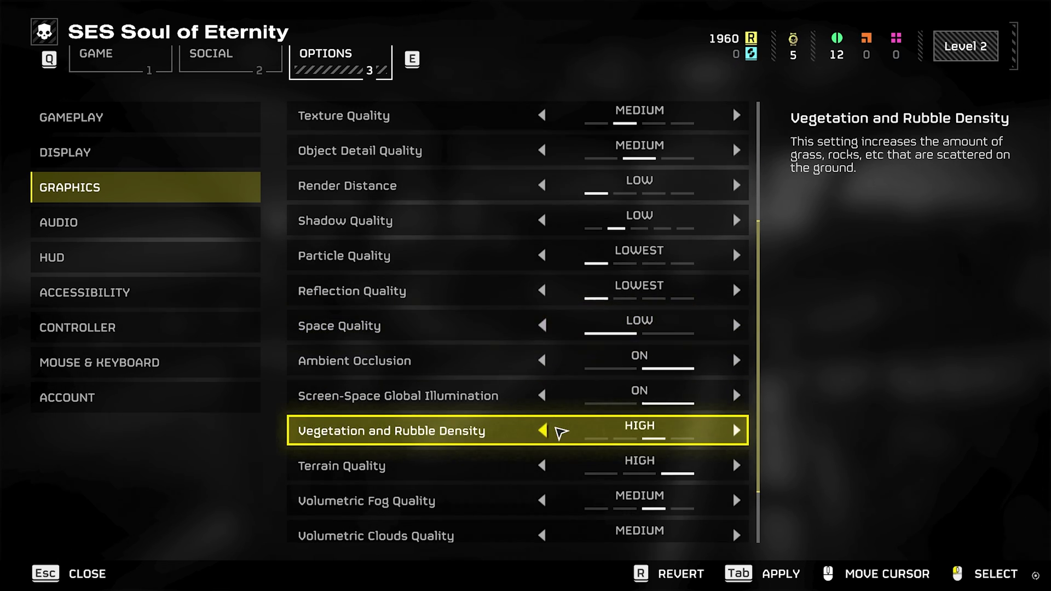
left_click(546, 361)
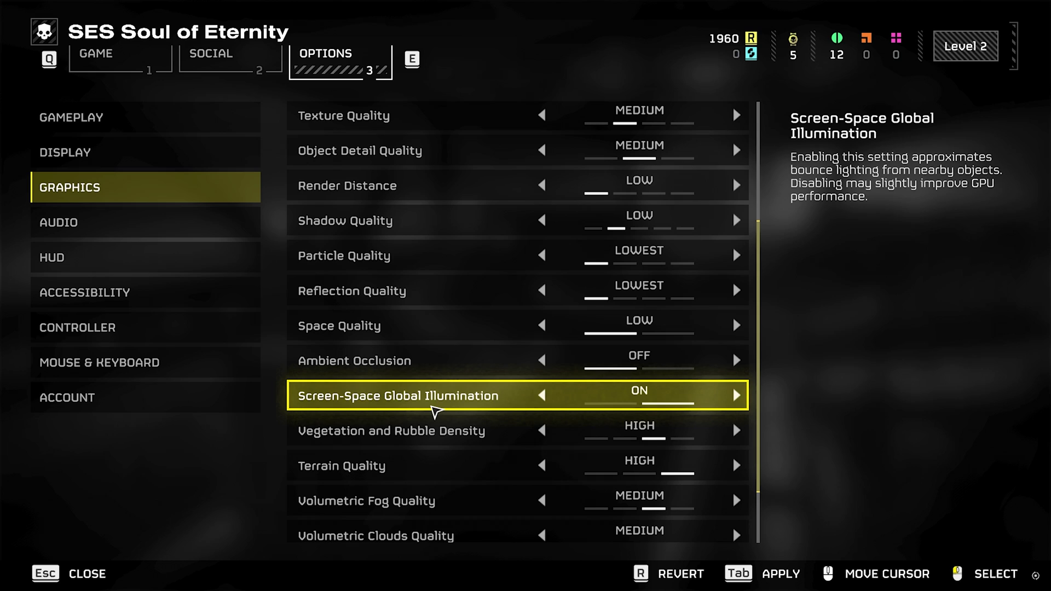
left_click(546, 397)
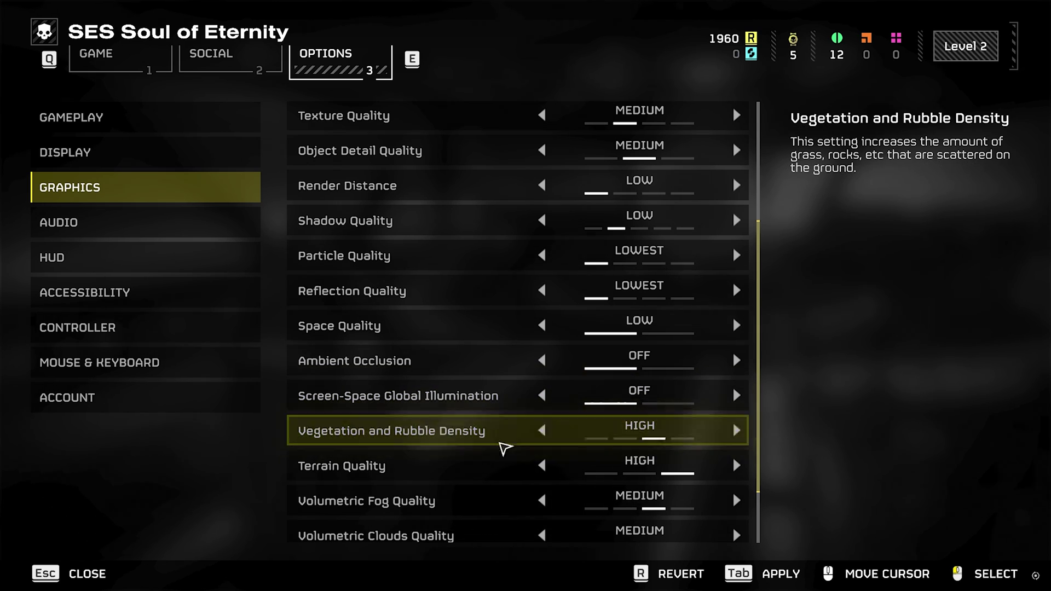
Set Vegetation and Rubble Density and Terrain Quality to Medium
left_click(542, 431)
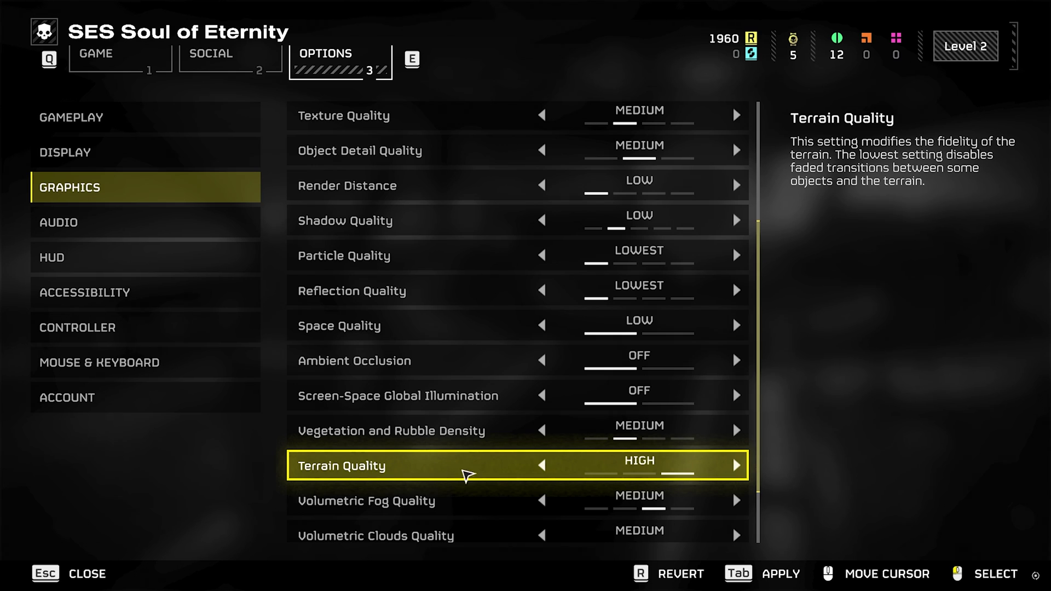
double_click(544, 464)
left_click(736, 464)
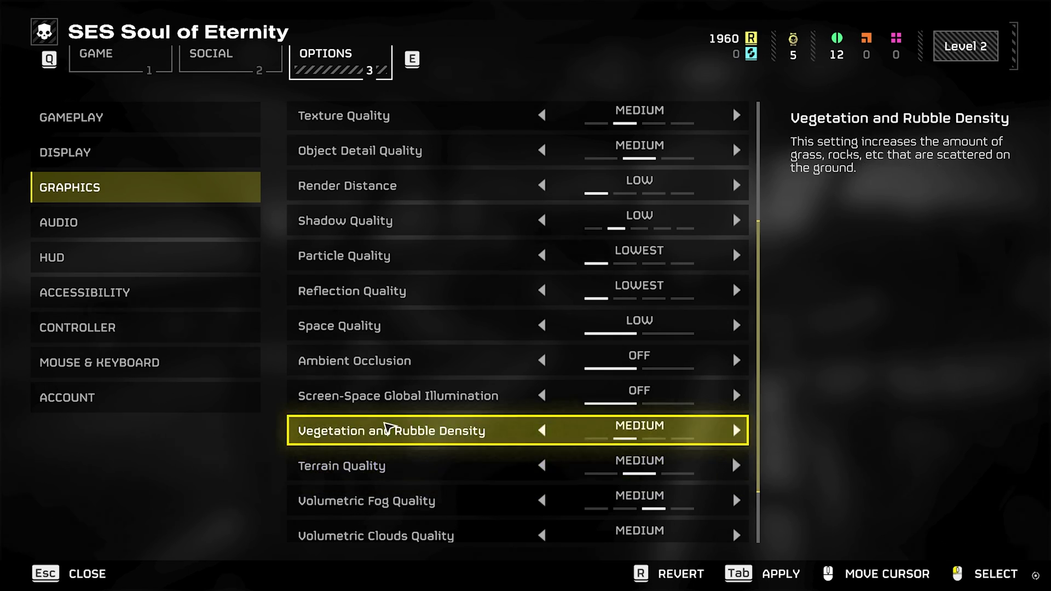
Reduce both Volumetric Fog Quality and Volumetric Clouds Quality to Lowest
scroll(385, 427, "down", 2)
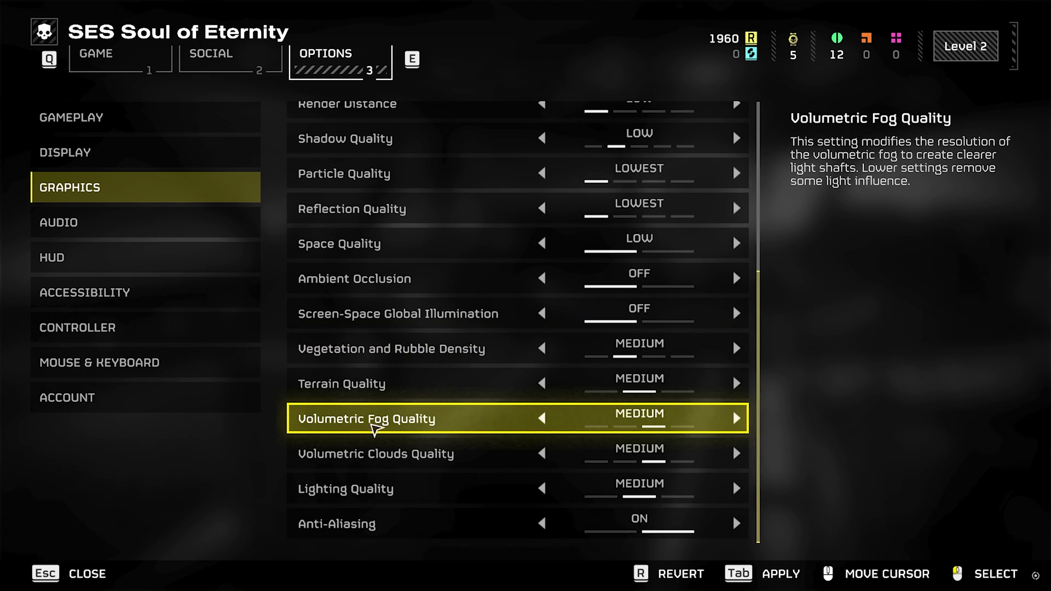
left_click(544, 421)
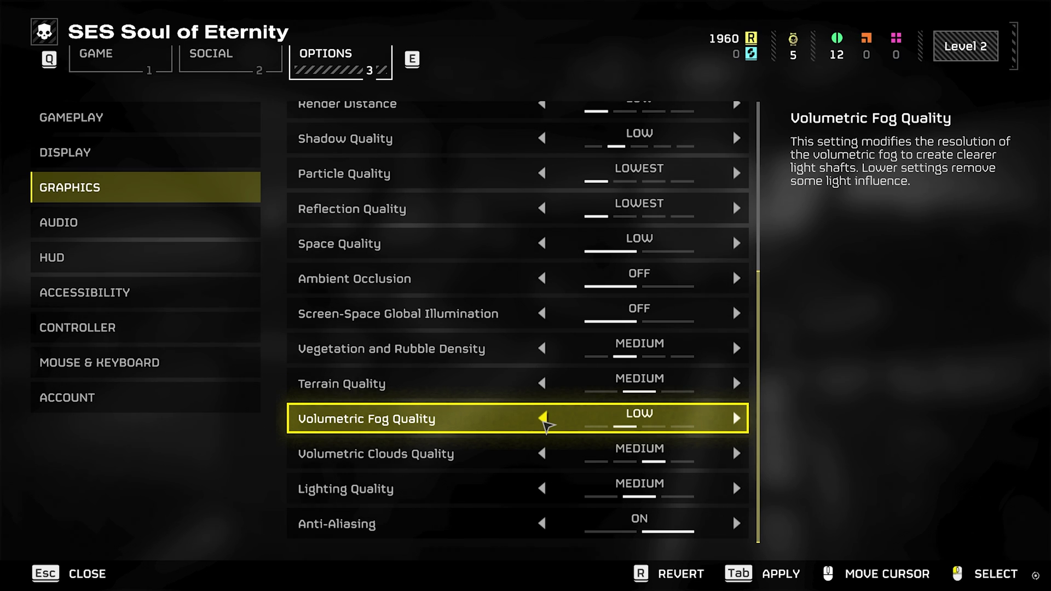
left_click(544, 420)
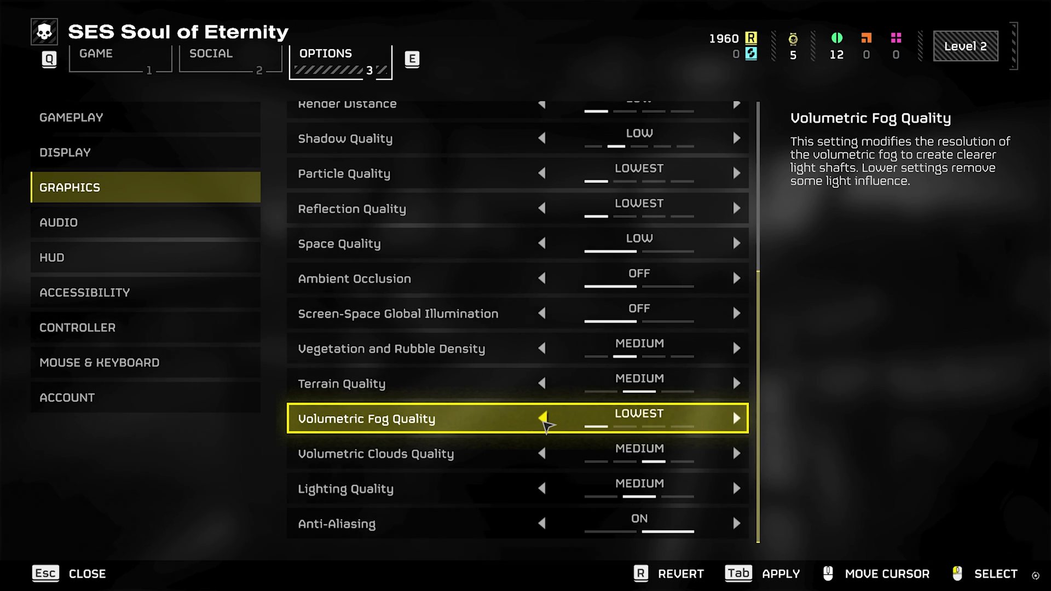
left_click(542, 463)
left_click(543, 464)
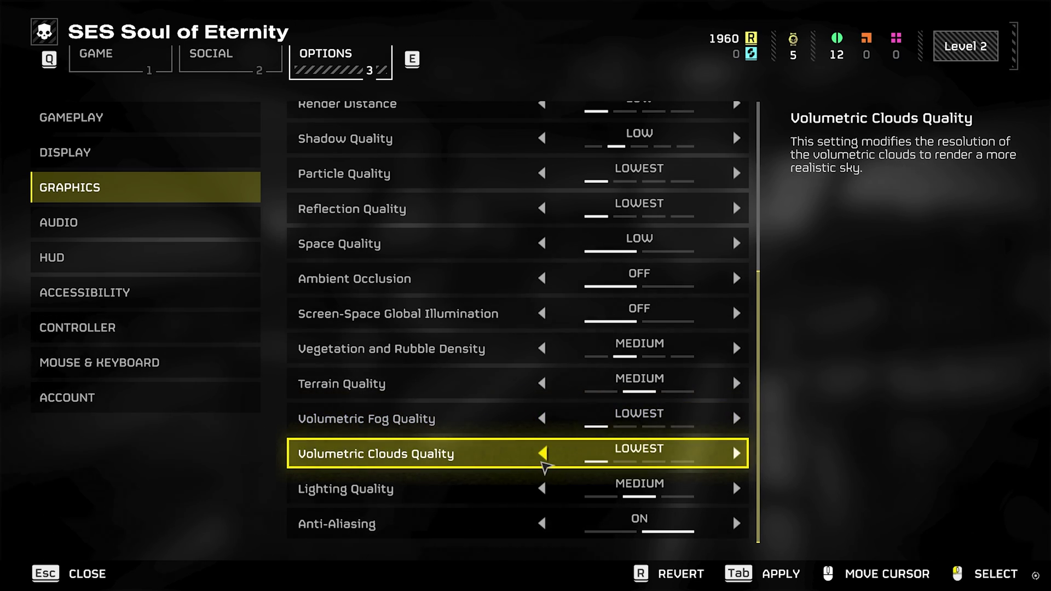